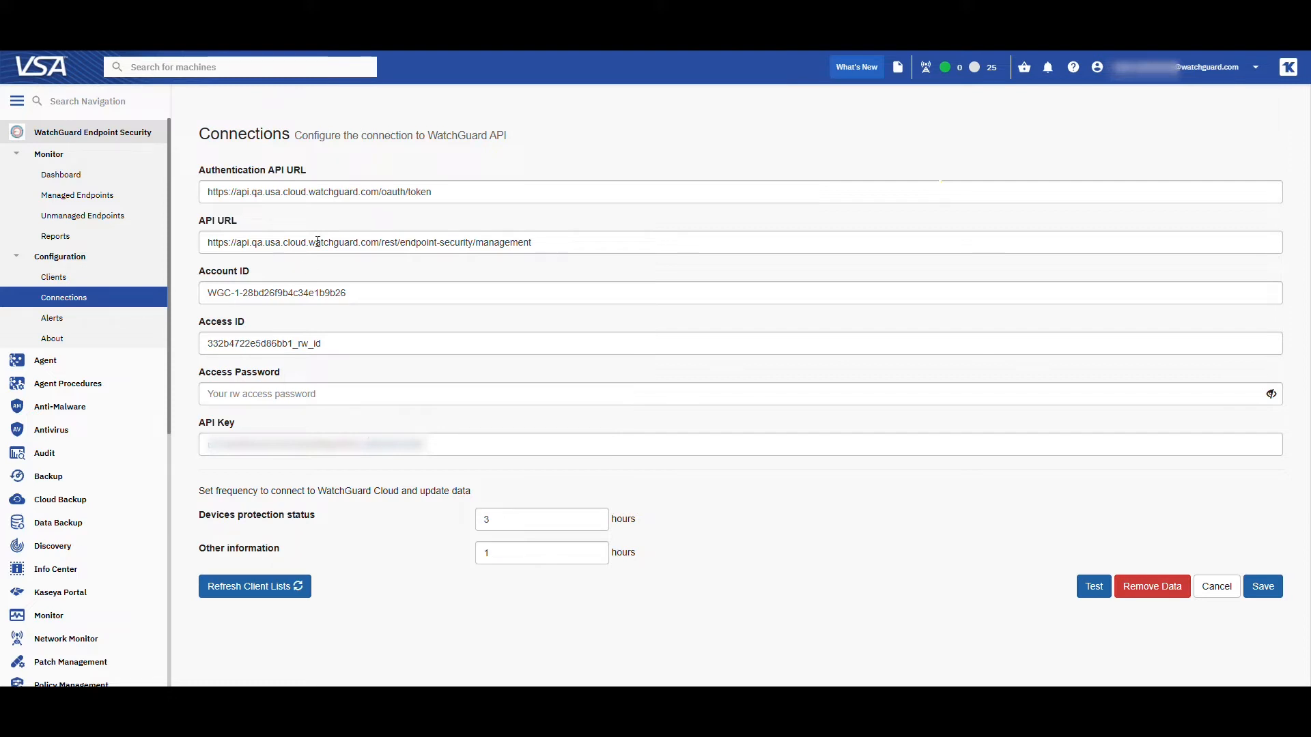
# - Open the client mapping page and view the WatchGuard clients available for Client EDR
pyautogui.click(85, 281)
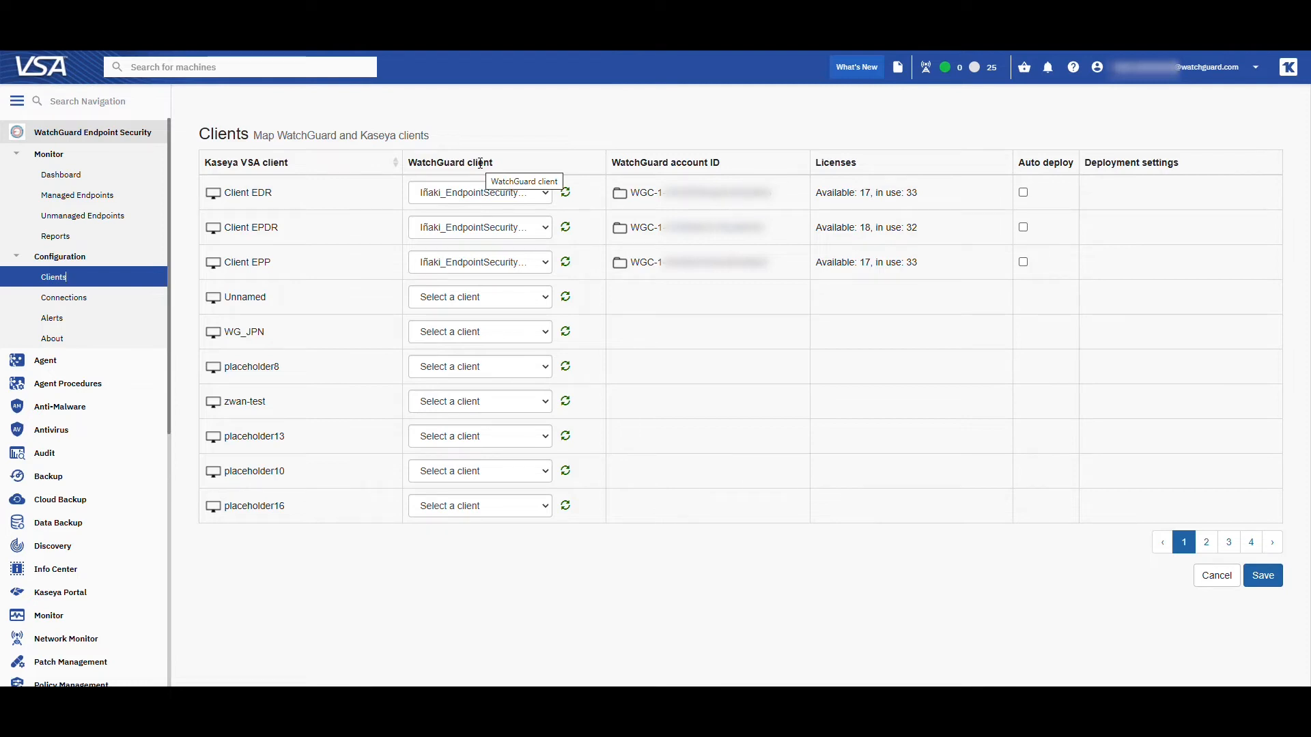
pyautogui.click(544, 195)
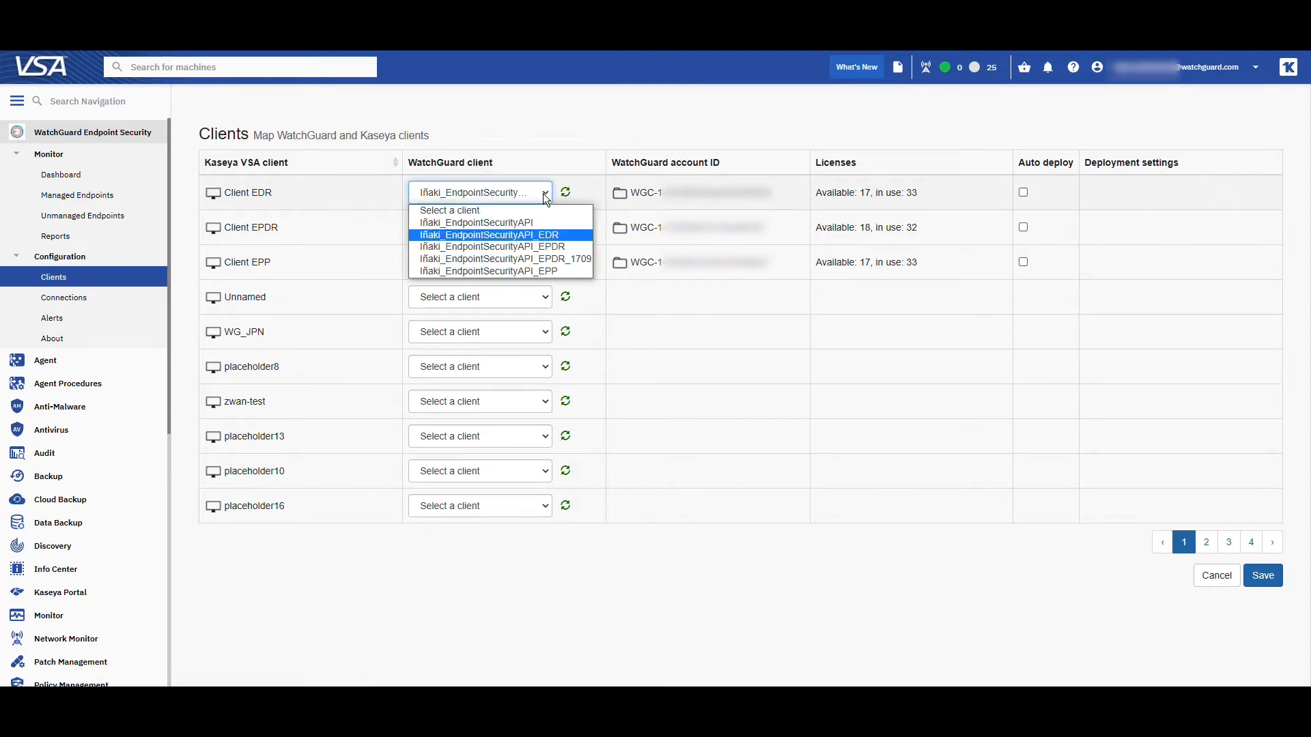
pyautogui.click(544, 195)
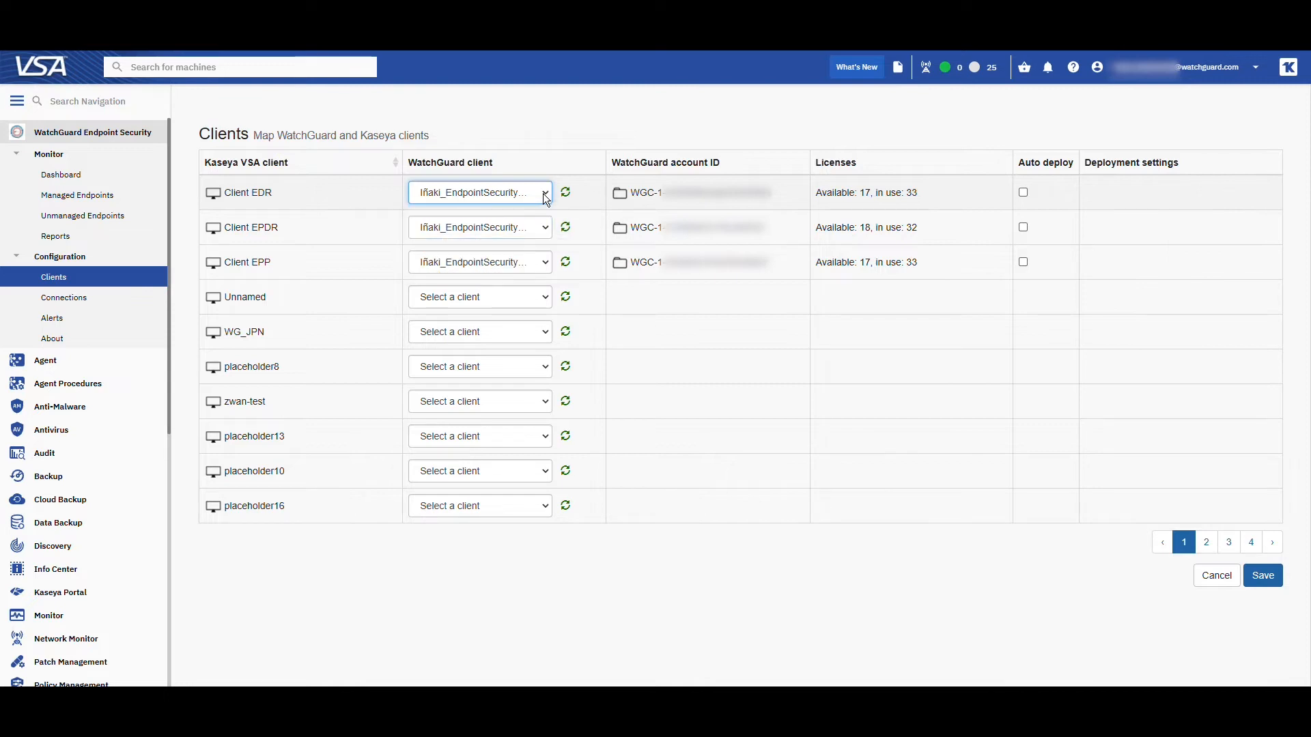
pyautogui.click(260, 195)
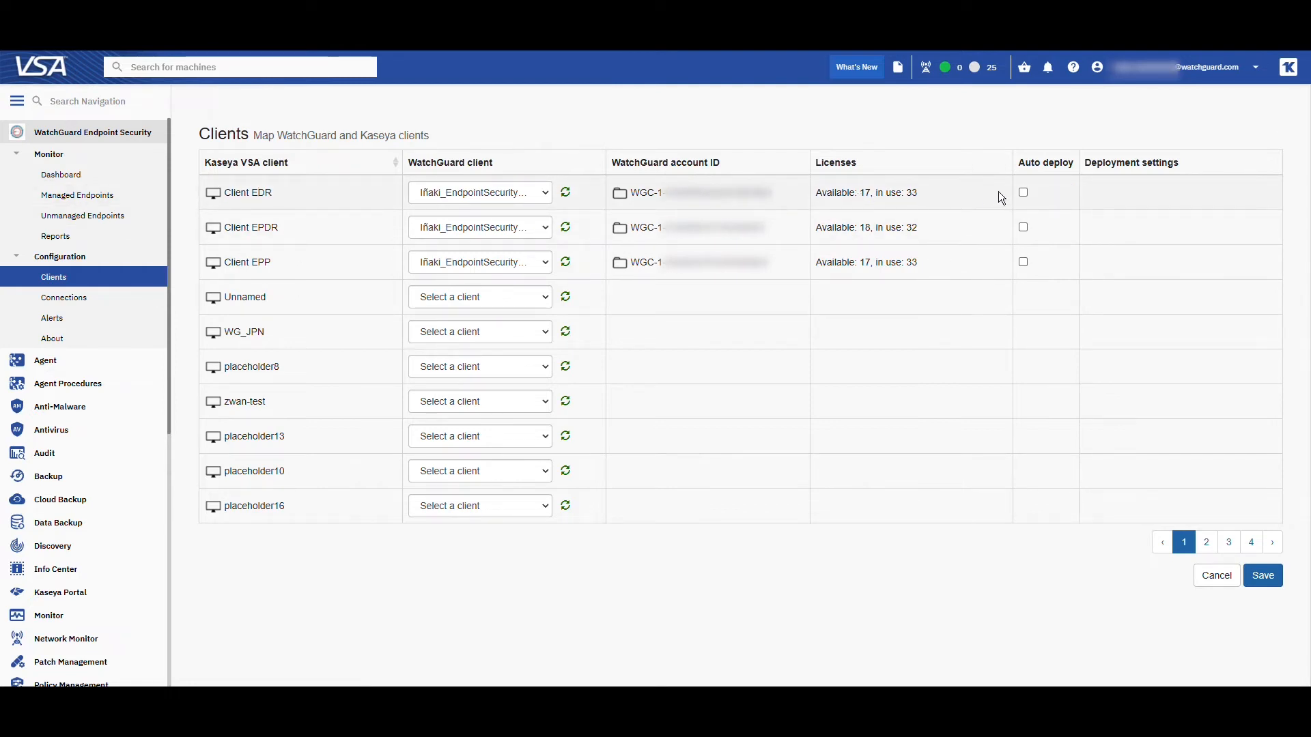
# - Enable auto deploy for Client EDR and select My Device Settings as its deployment settings
pyautogui.click(1024, 193)
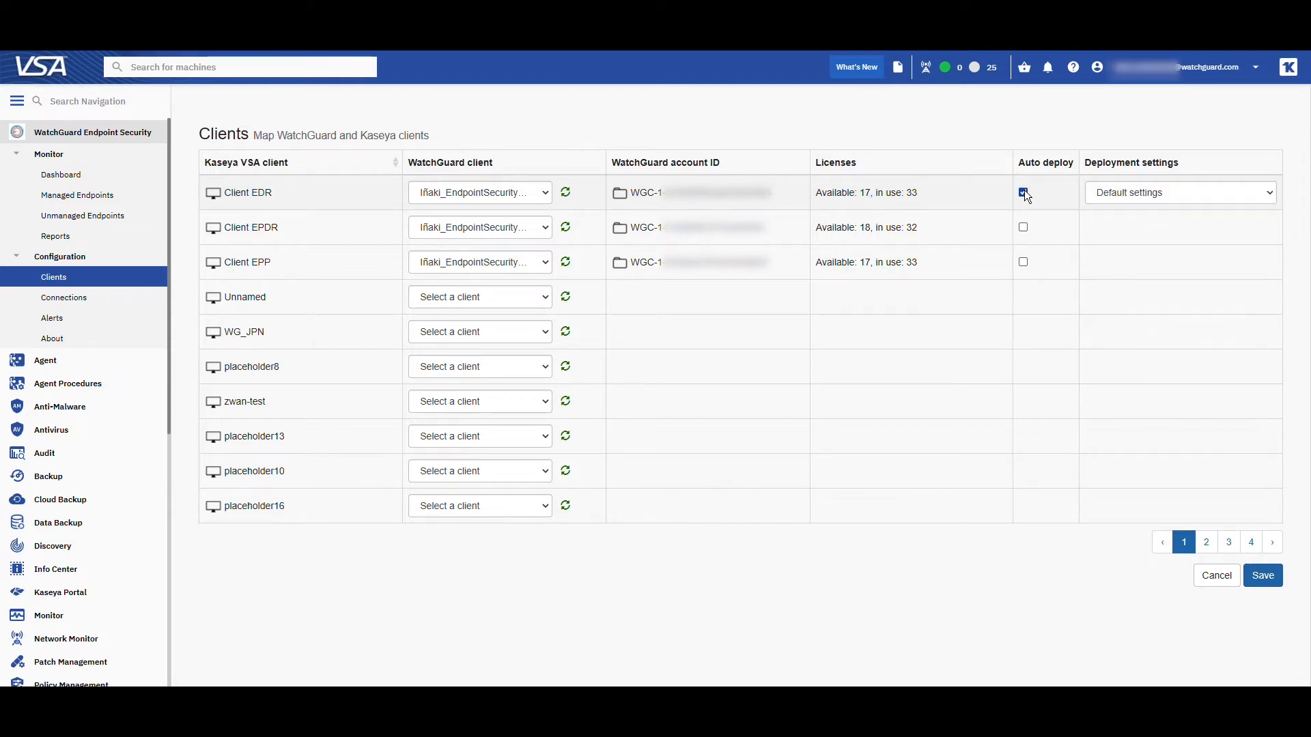
pyautogui.click(1141, 198)
pyautogui.click(1140, 198)
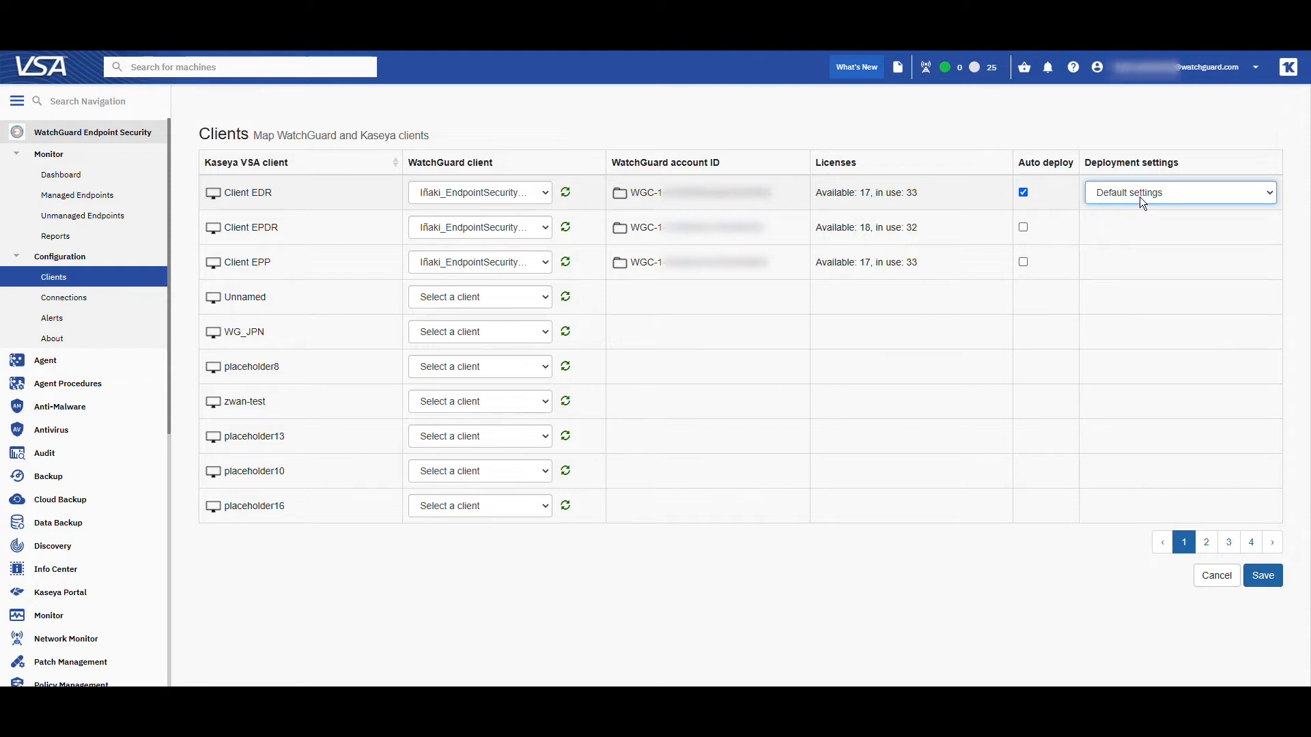
pyautogui.click(1140, 197)
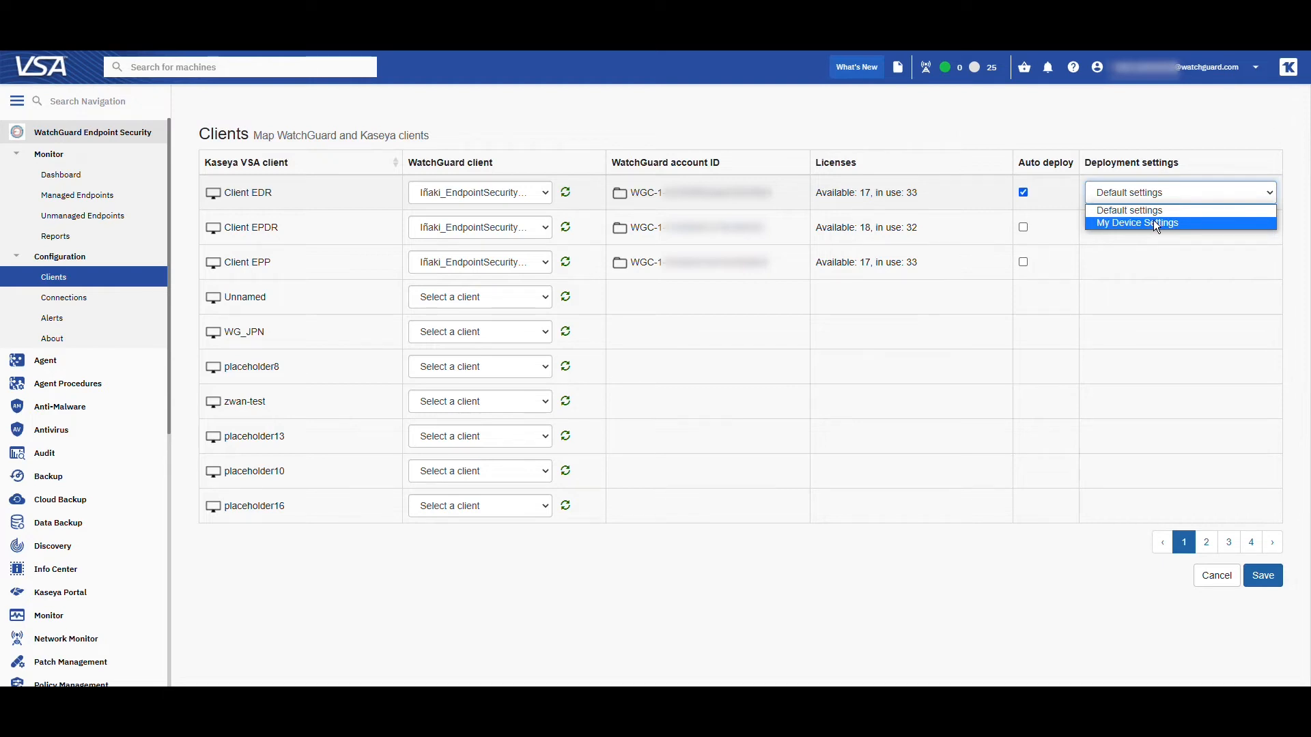
pyautogui.click(1154, 223)
pyautogui.click(1151, 198)
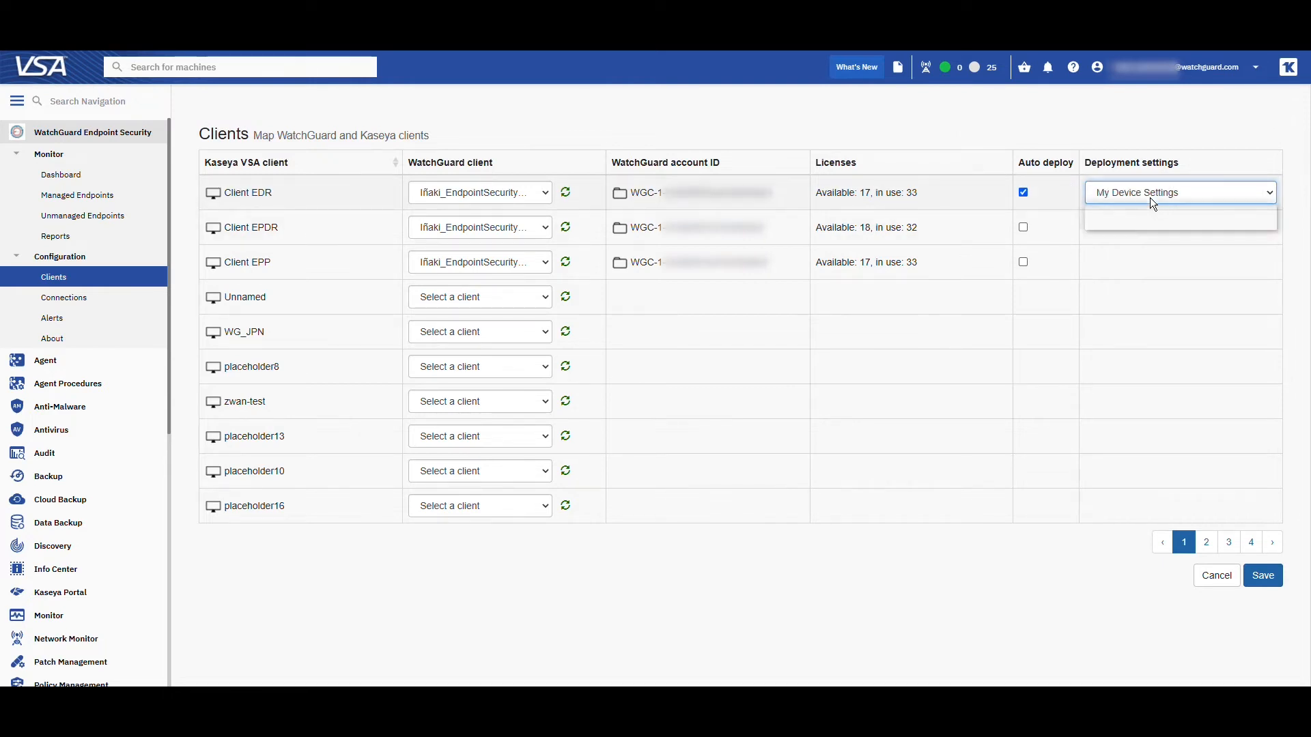
pyautogui.click(1151, 198)
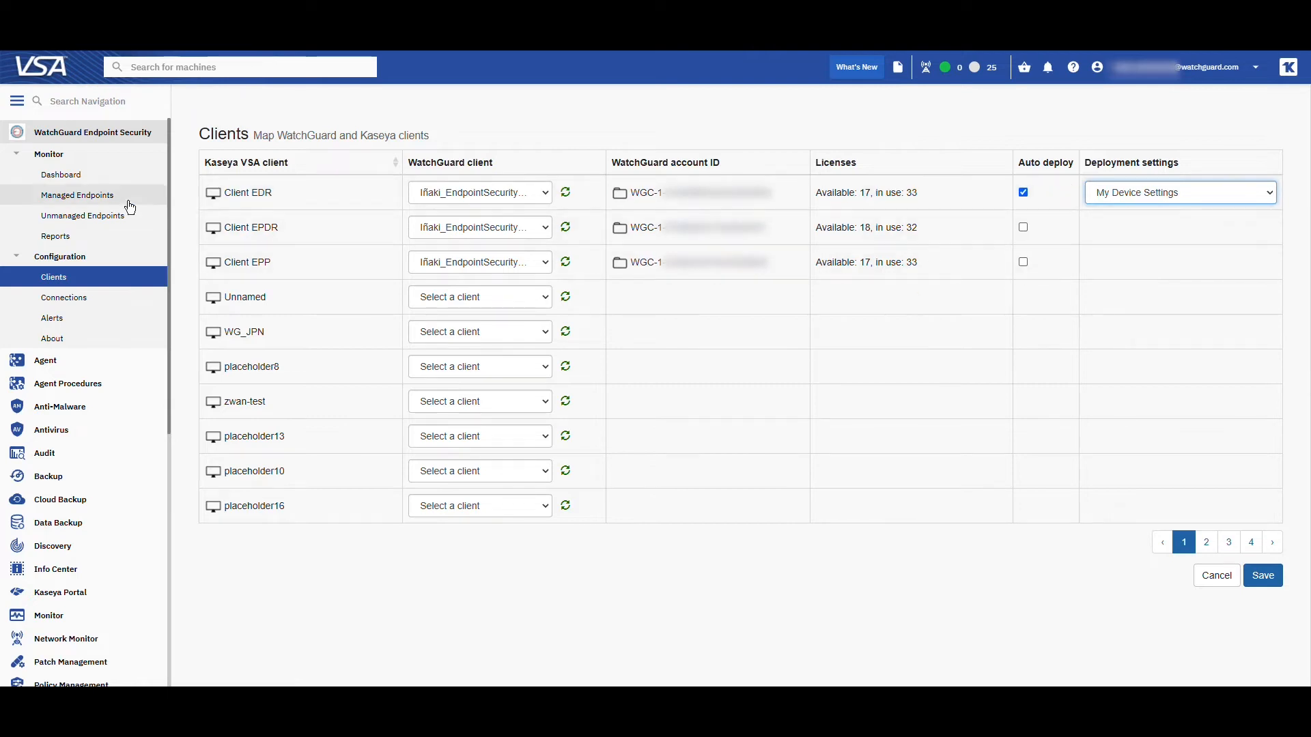
# - Show the dashboard for the last 7 days and open the malware detections report of Client EDR
pyautogui.click(101, 180)
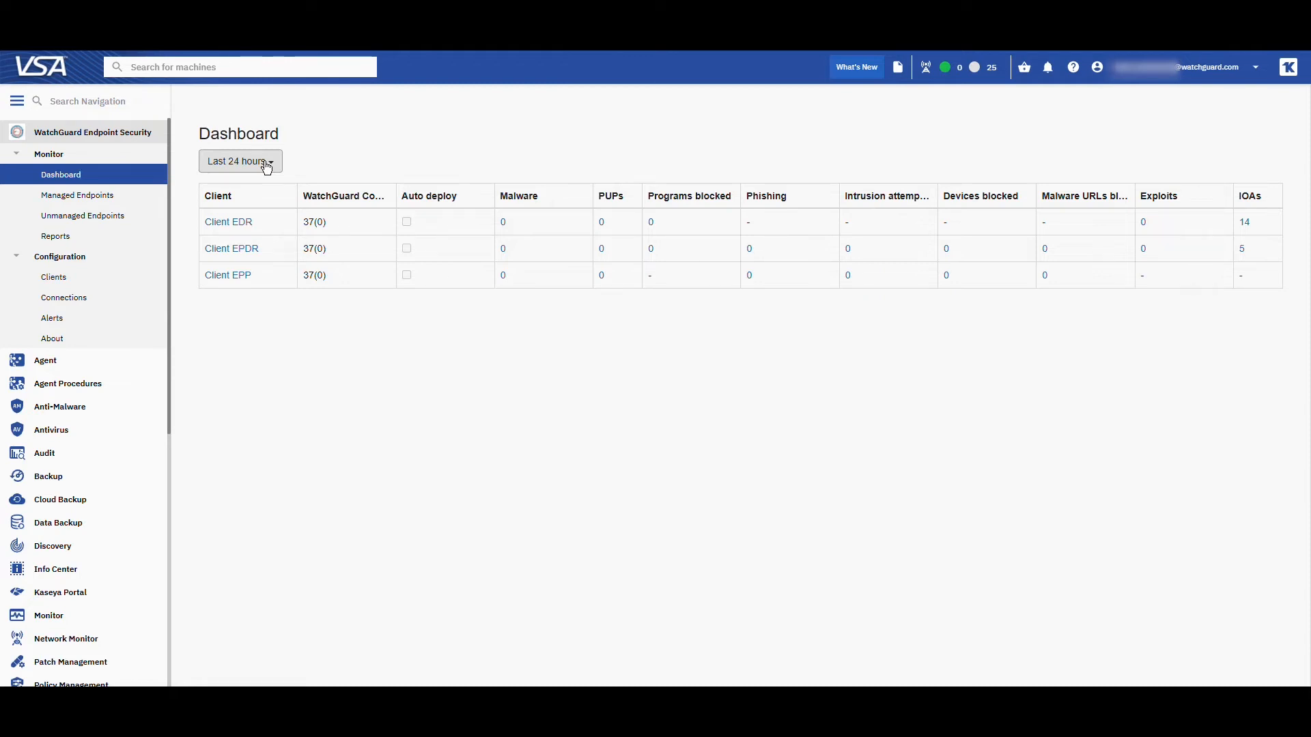
pyautogui.click(267, 164)
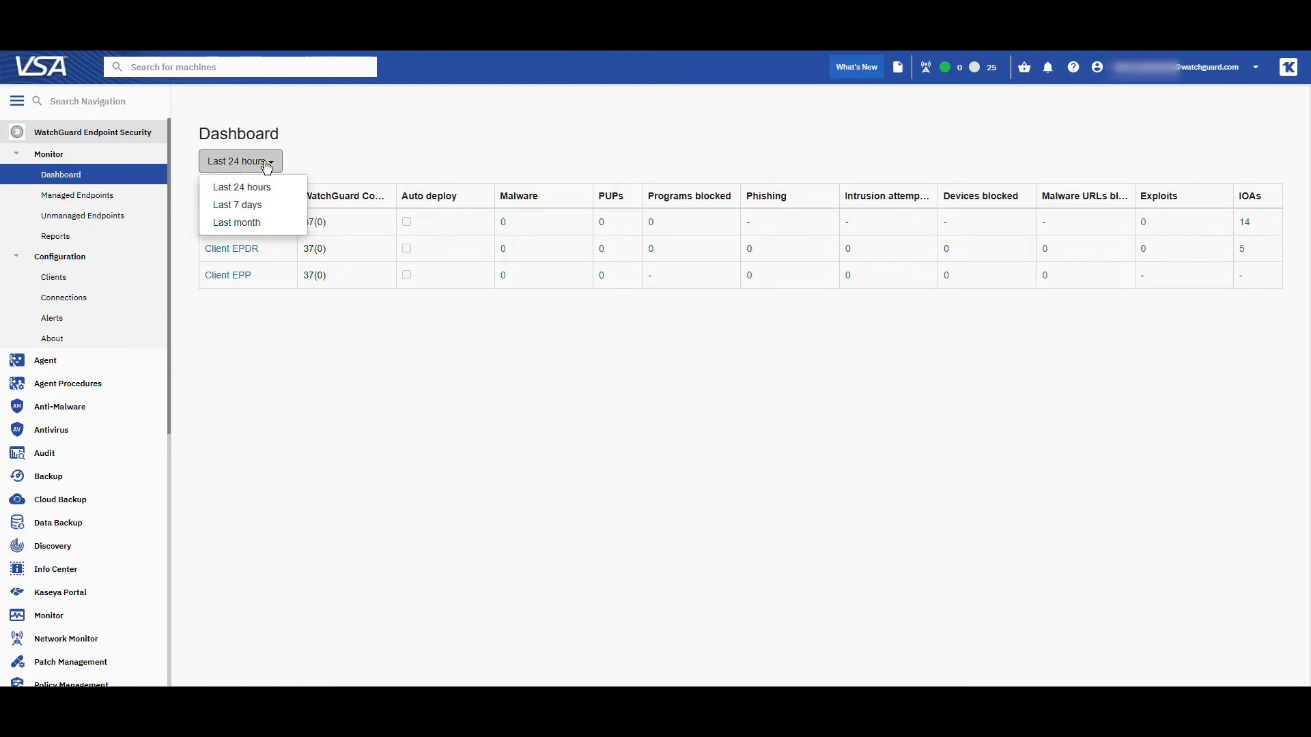
pyautogui.click(258, 208)
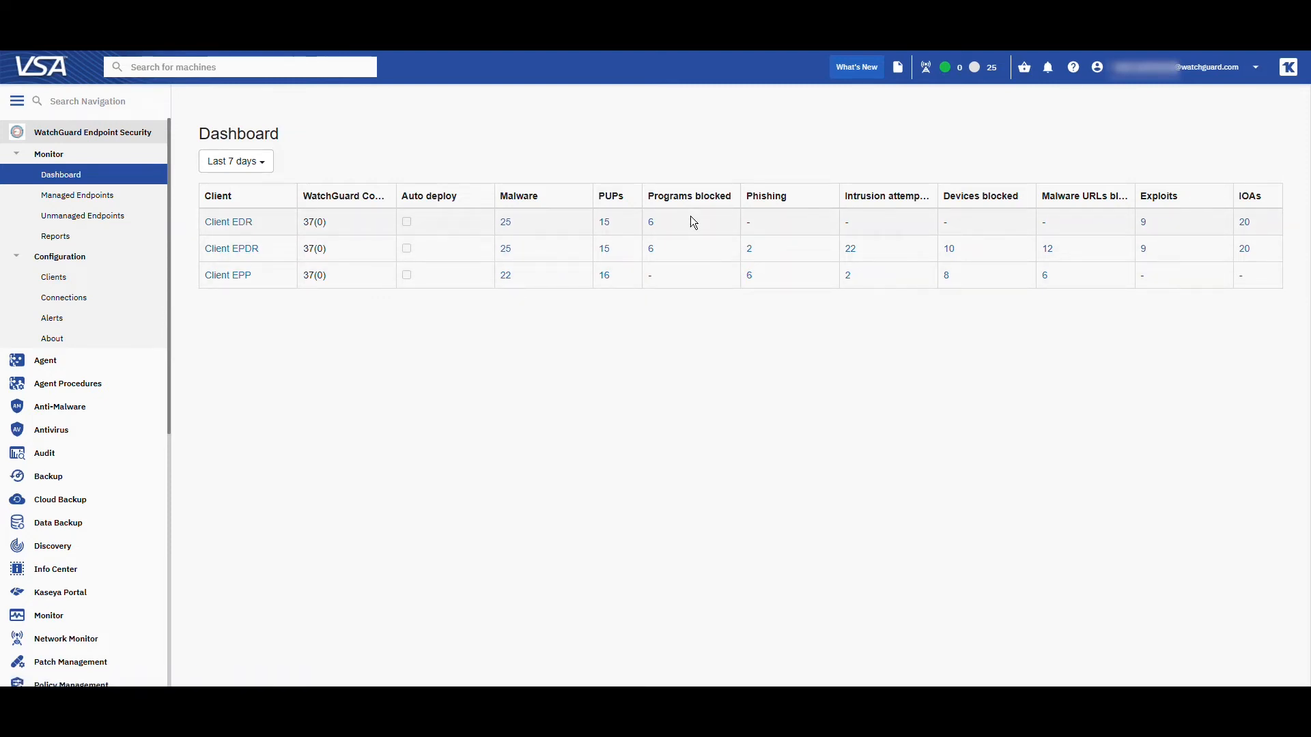
pyautogui.click(506, 223)
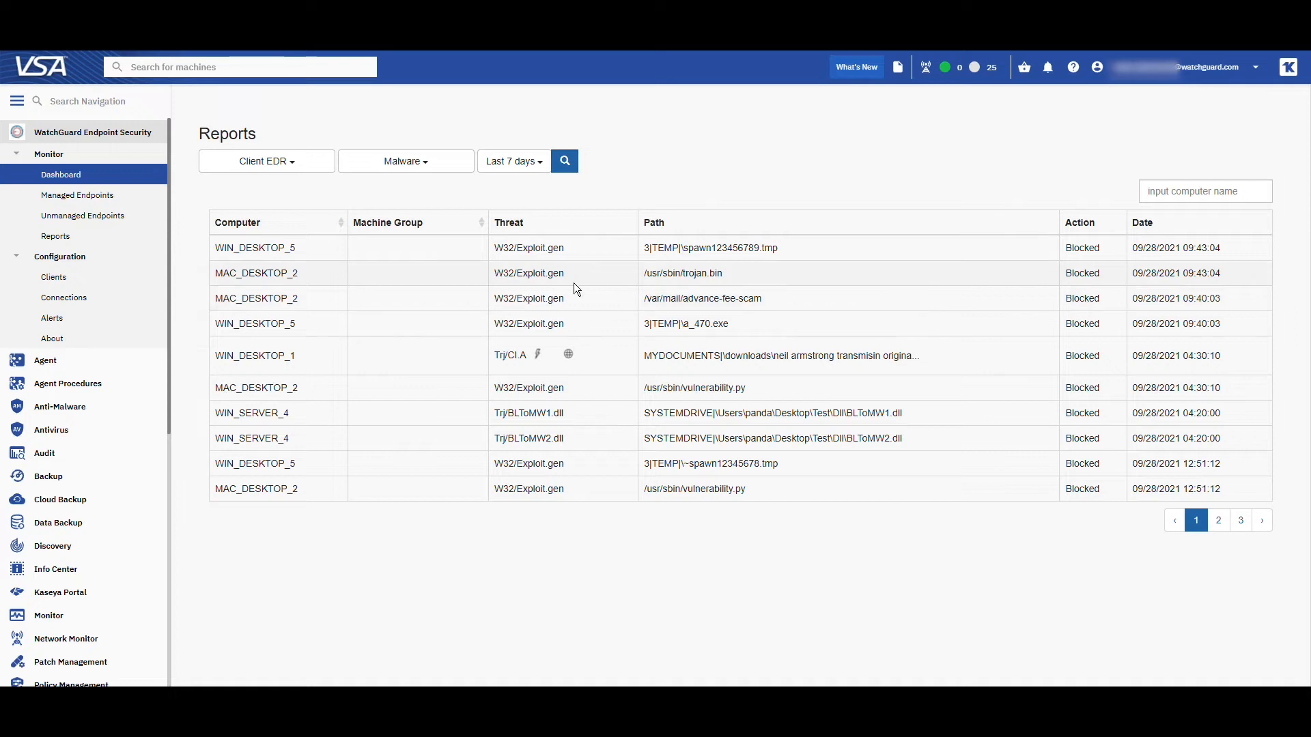
# - Return to the dashboard, show the last 7 days again and review the WatchGuard computer counts per client
pyautogui.click(81, 176)
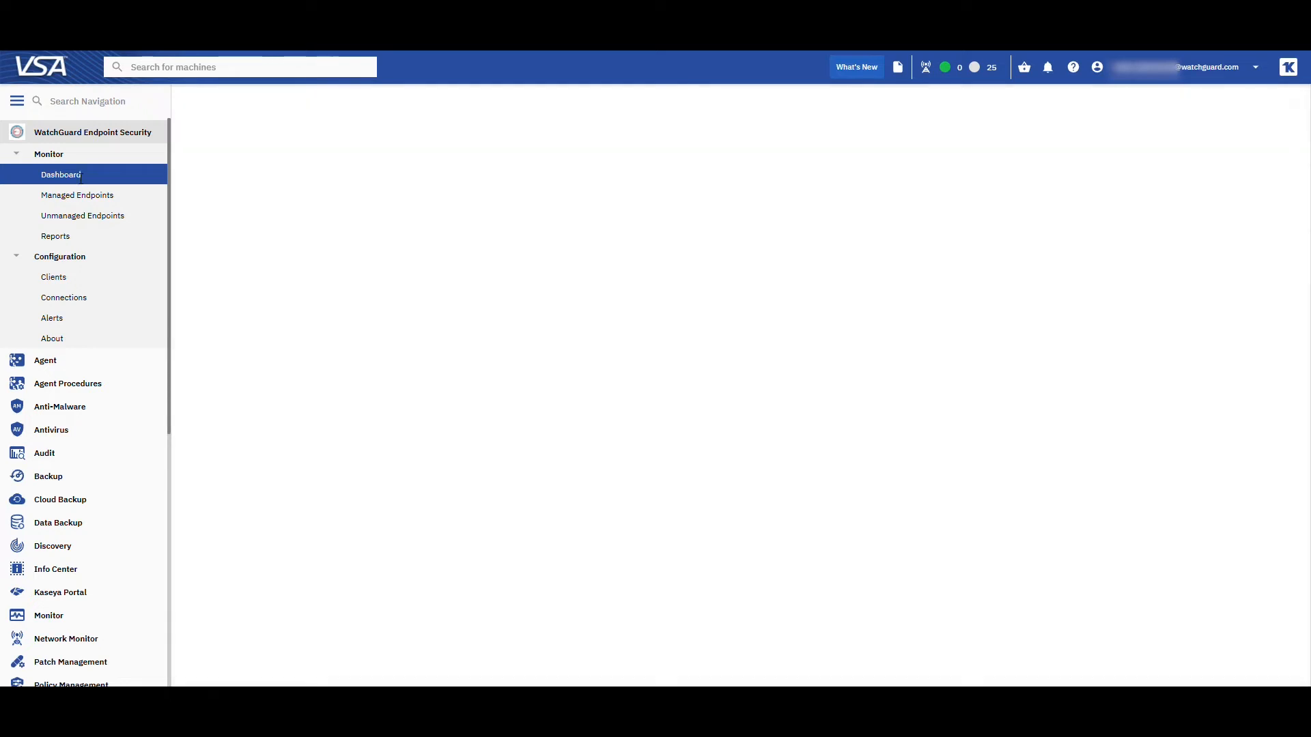
pyautogui.click(233, 168)
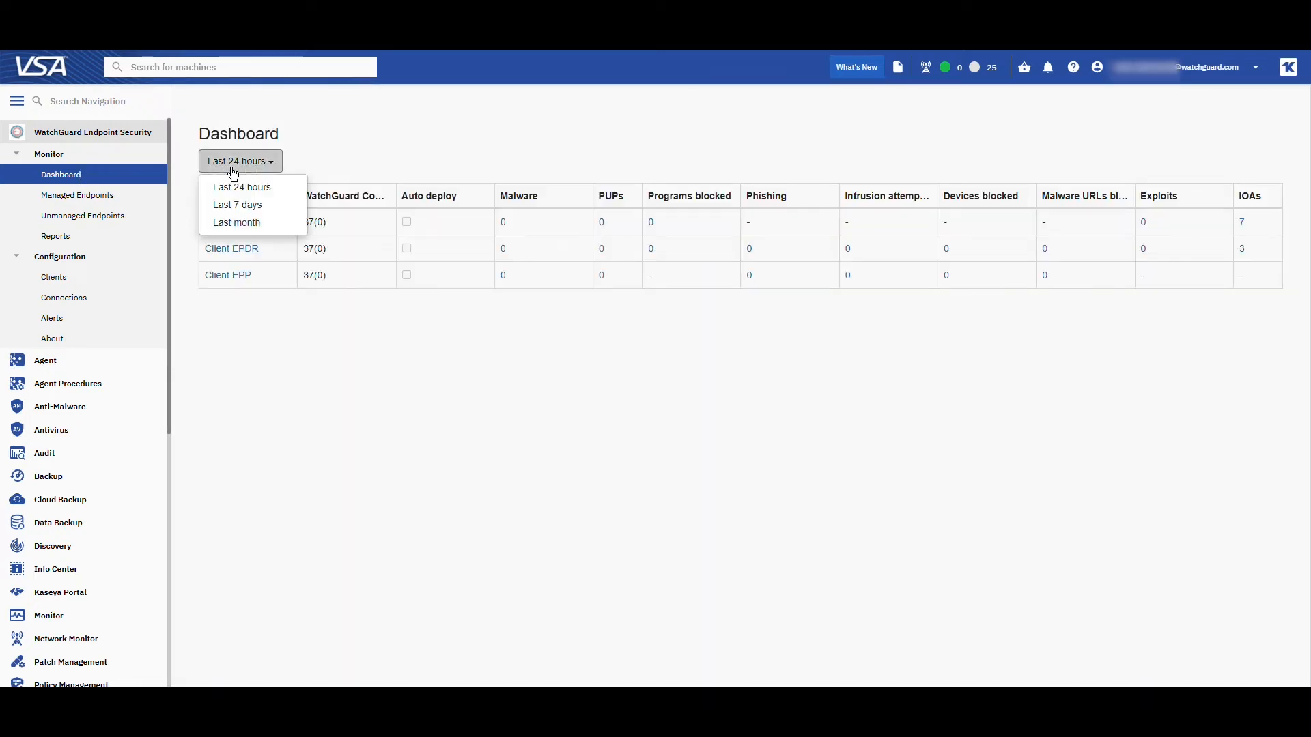
pyautogui.click(238, 205)
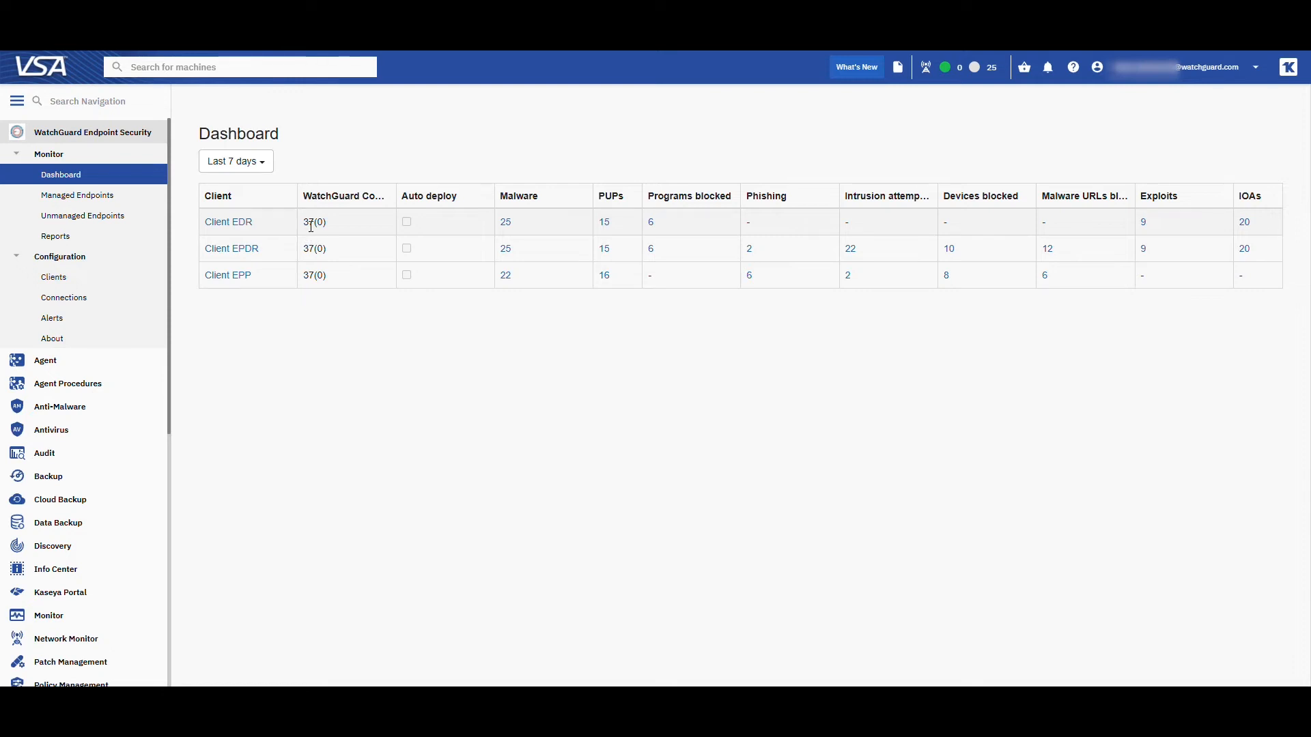
pyautogui.moveTo(312, 226)
pyautogui.moveTo(319, 254)
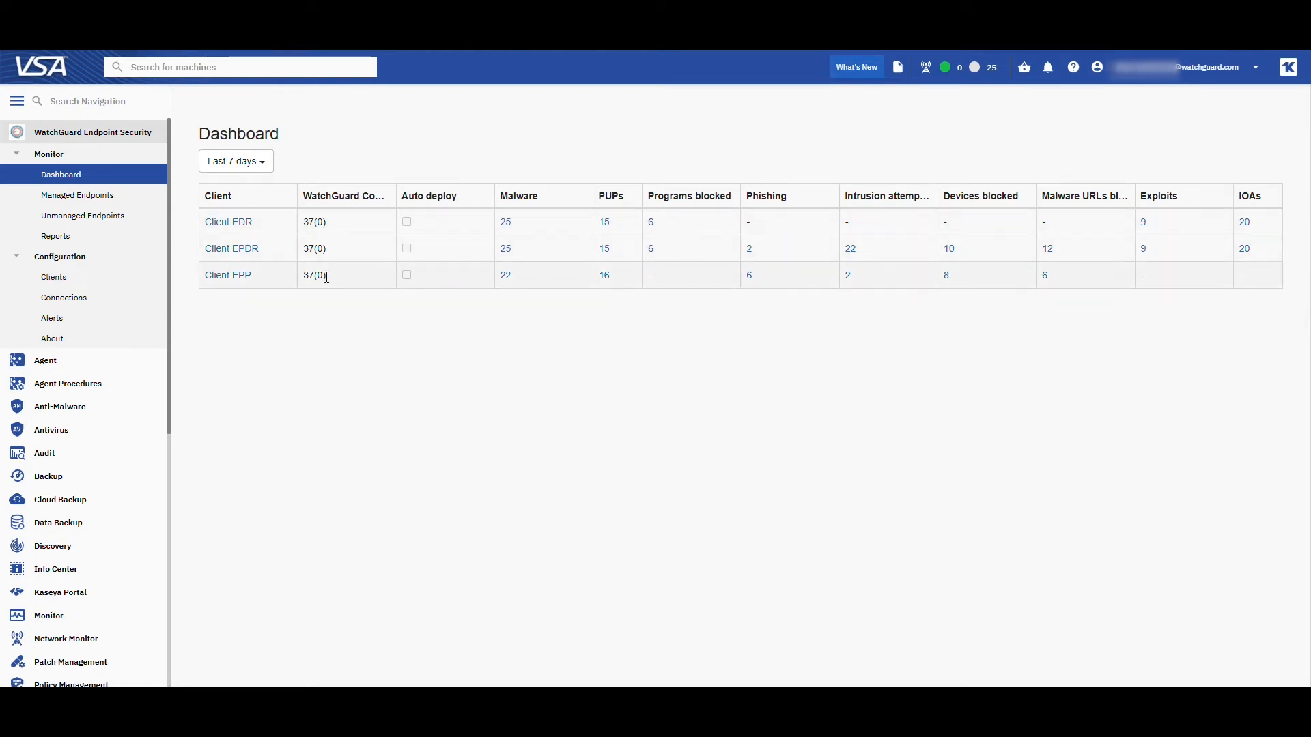
# - Try to assign the WorkstationAndServer Settings security configuration to all managed endpoints listed on the first page
pyautogui.click(116, 205)
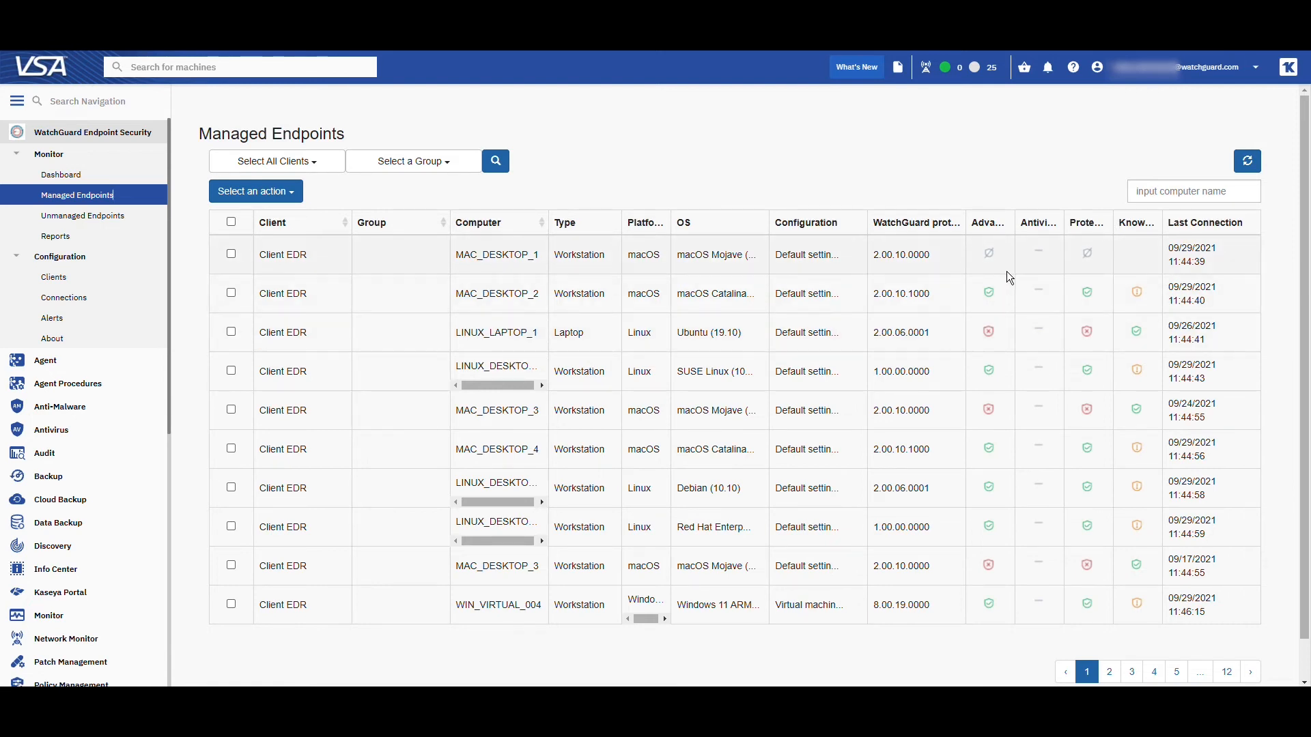
pyautogui.click(231, 293)
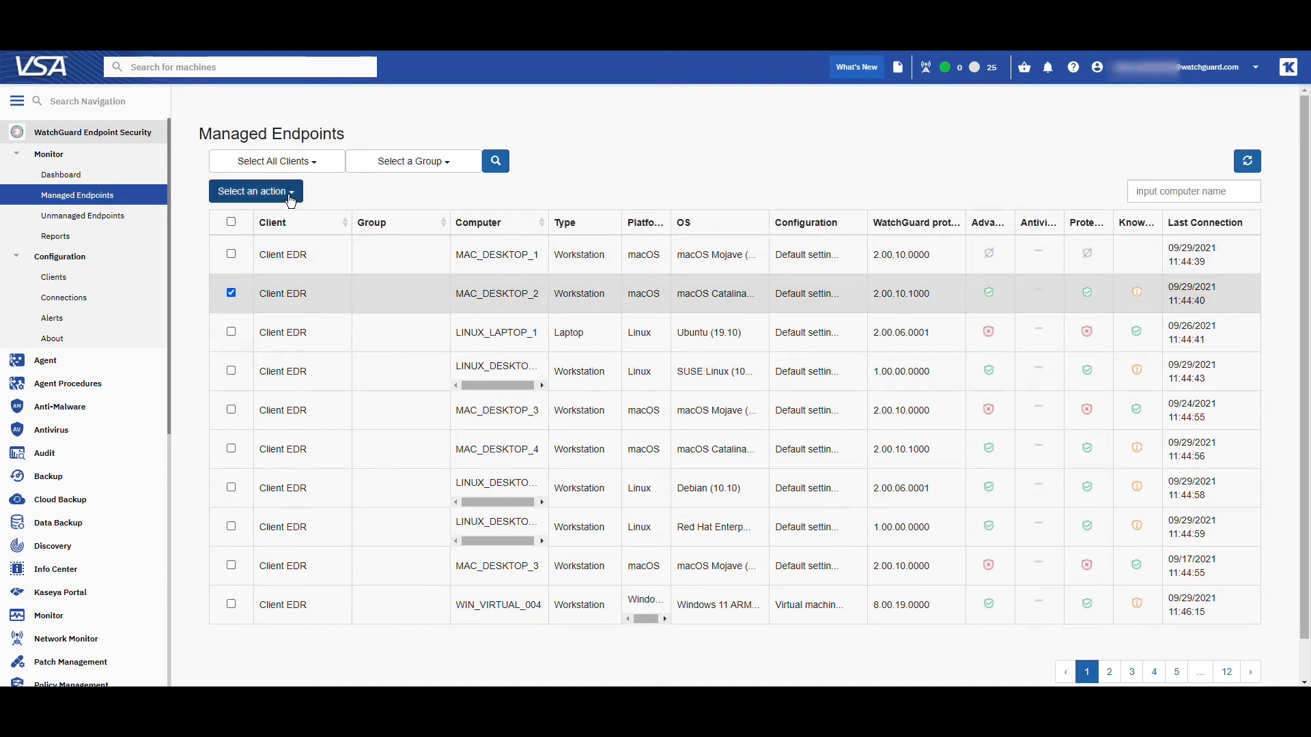
pyautogui.click(232, 223)
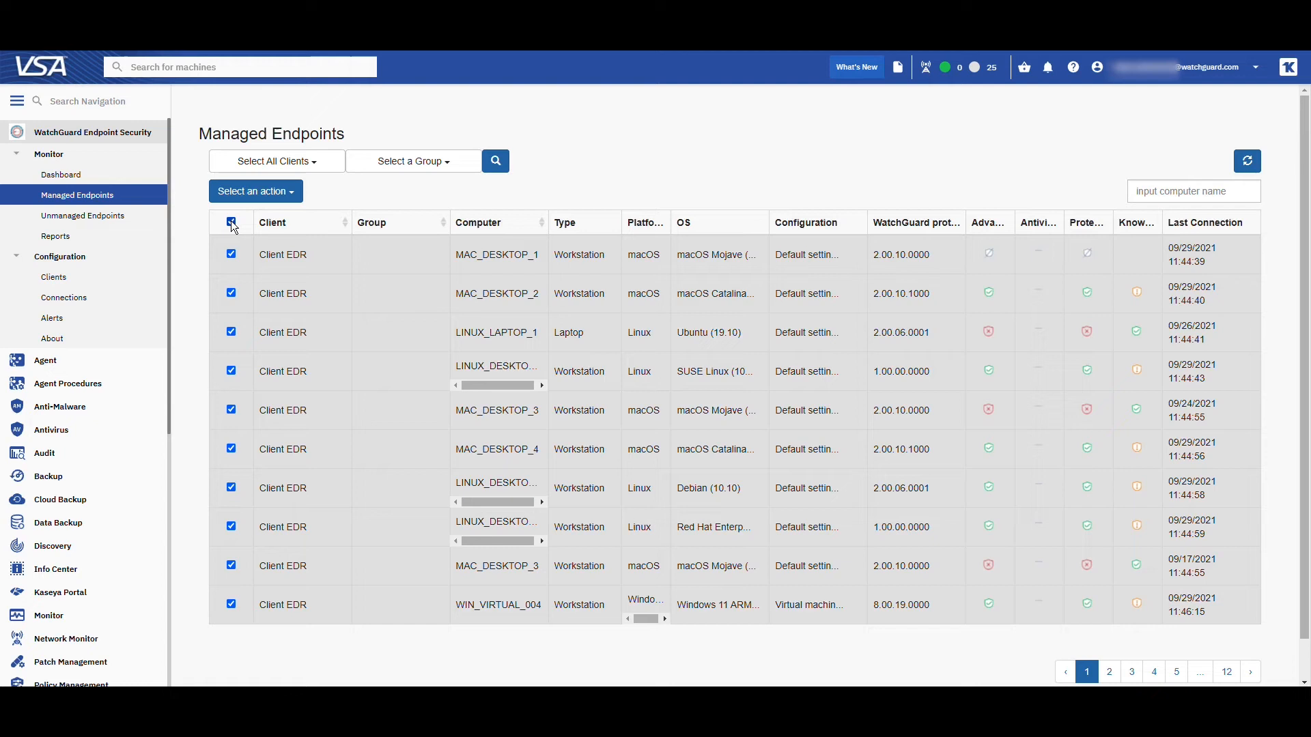
pyautogui.click(292, 194)
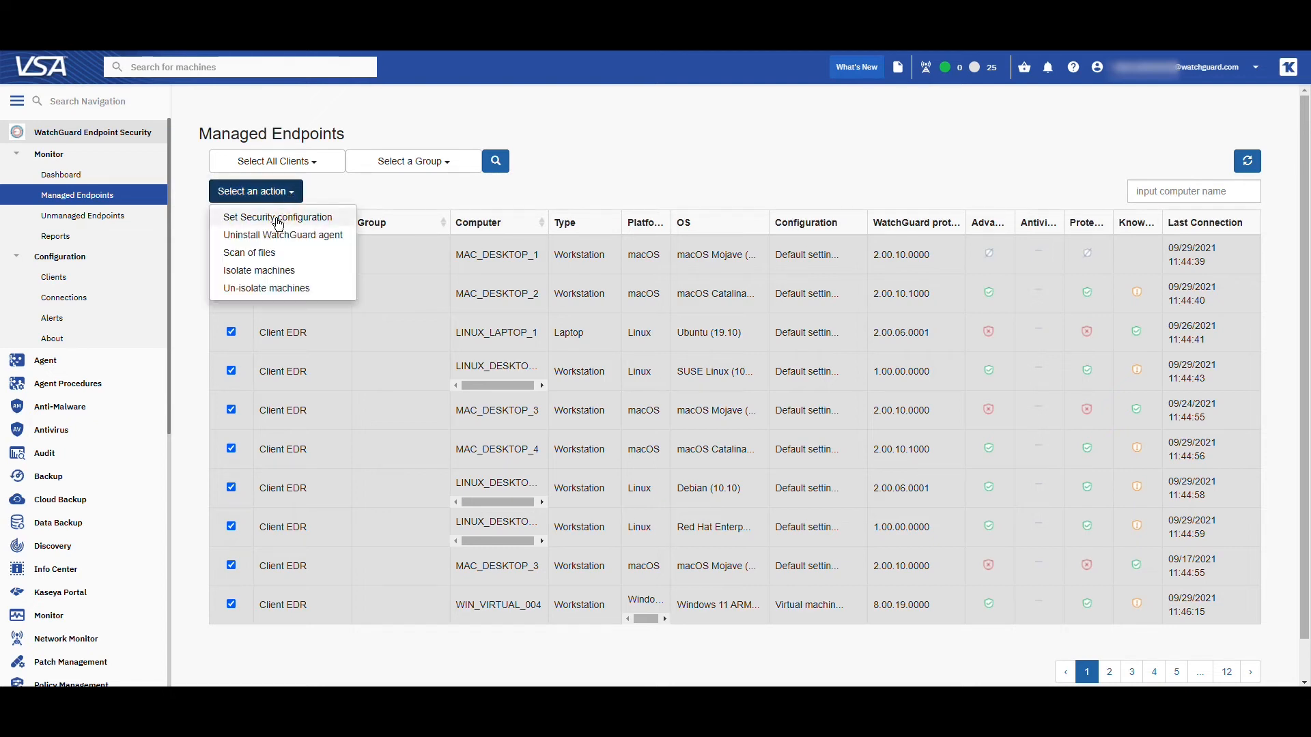
pyautogui.click(277, 217)
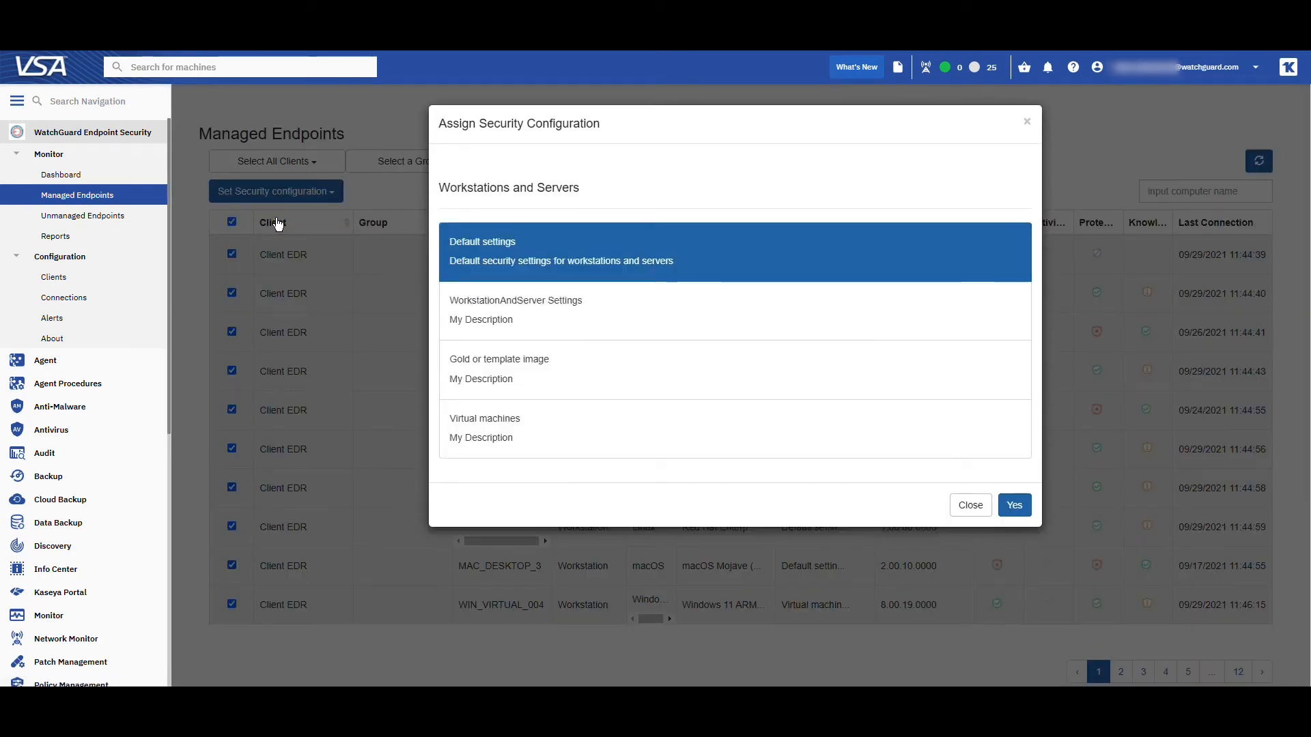
pyautogui.click(523, 305)
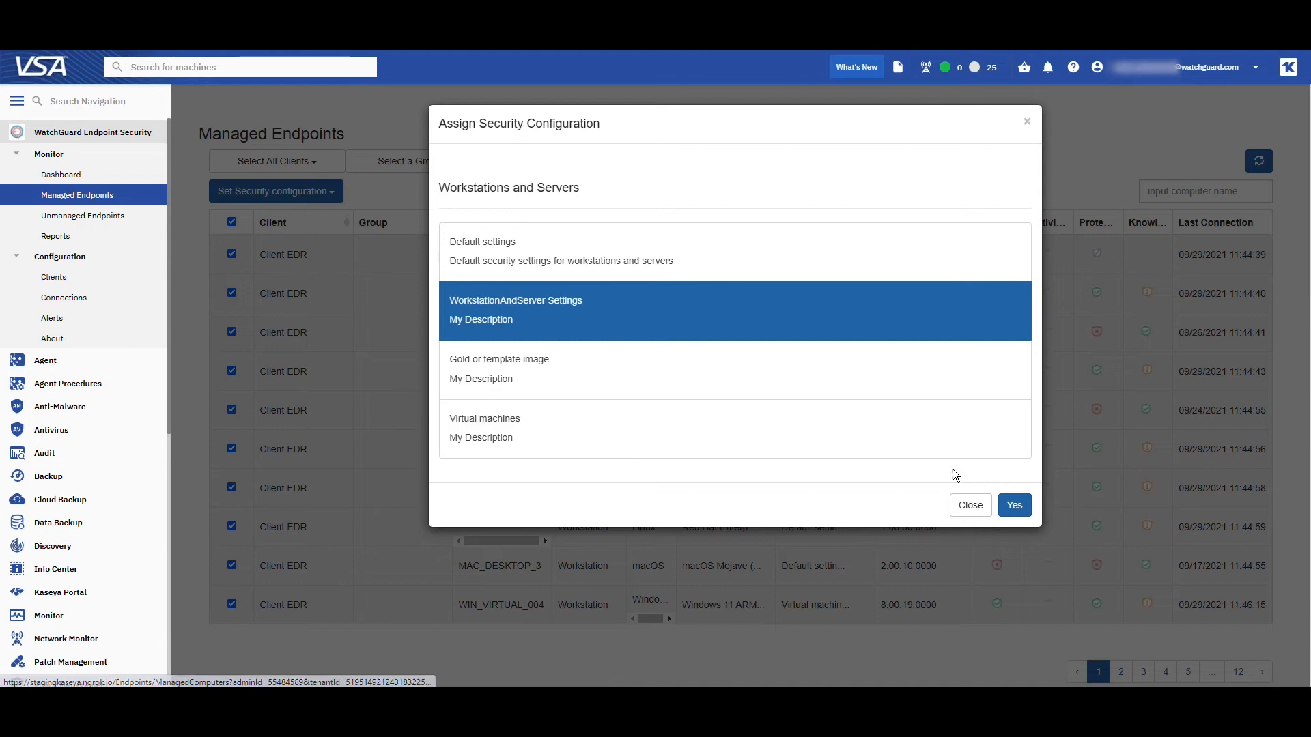
pyautogui.click(1013, 509)
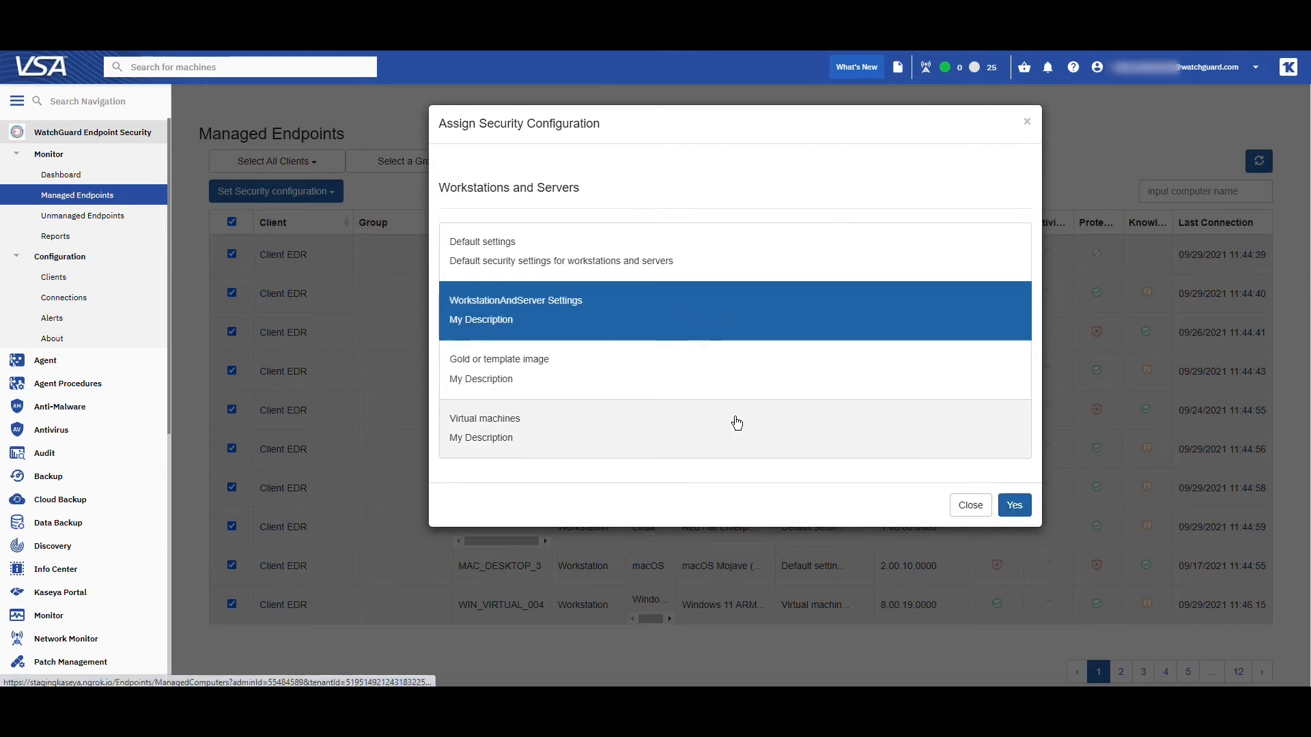
pyautogui.click(966, 506)
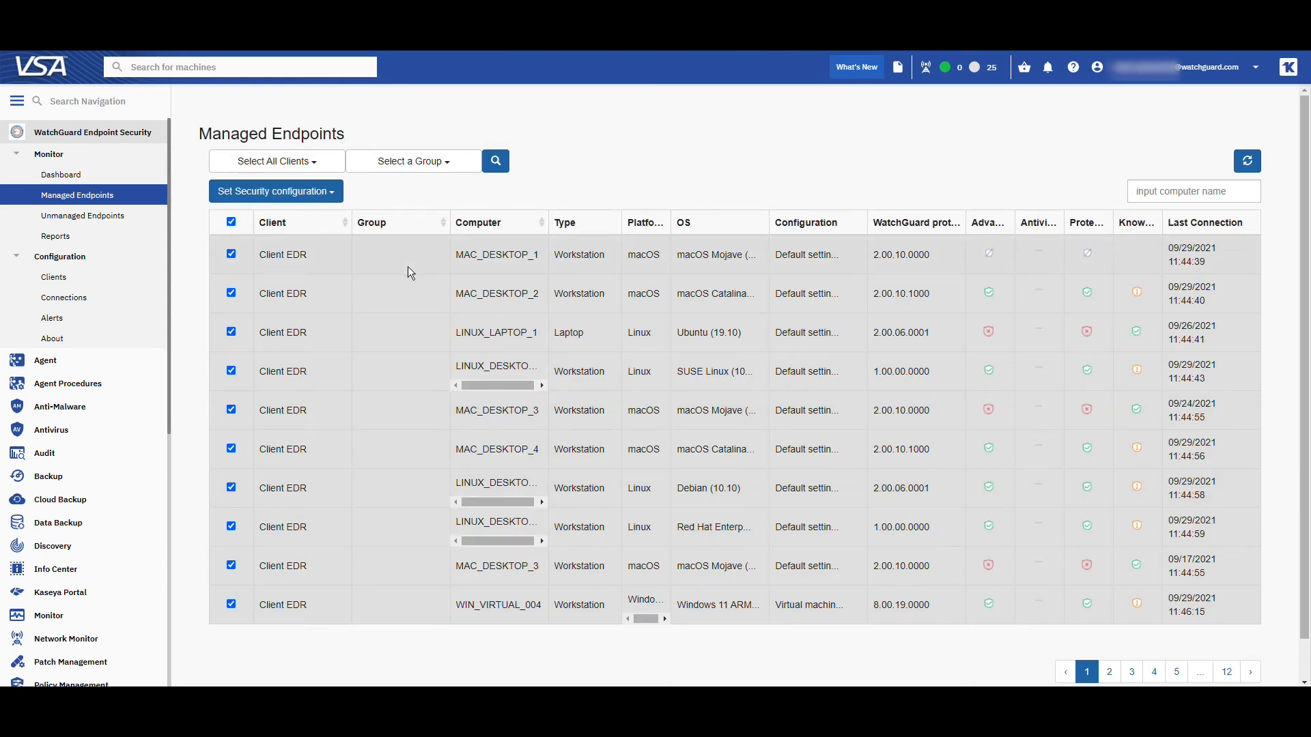
# - Reduce the endpoint selection to MAC_DESKTOP_2 and review the actions available for managed endpoints
pyautogui.click(337, 198)
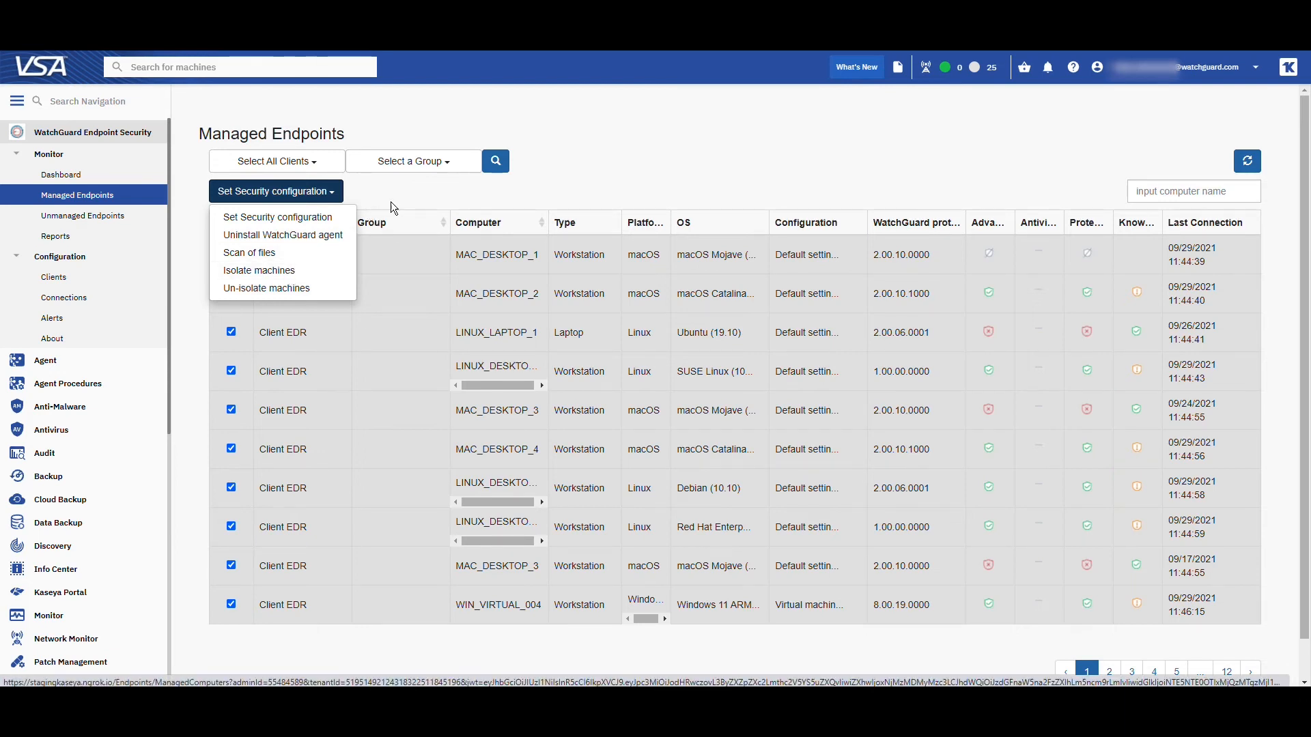
pyautogui.click(407, 194)
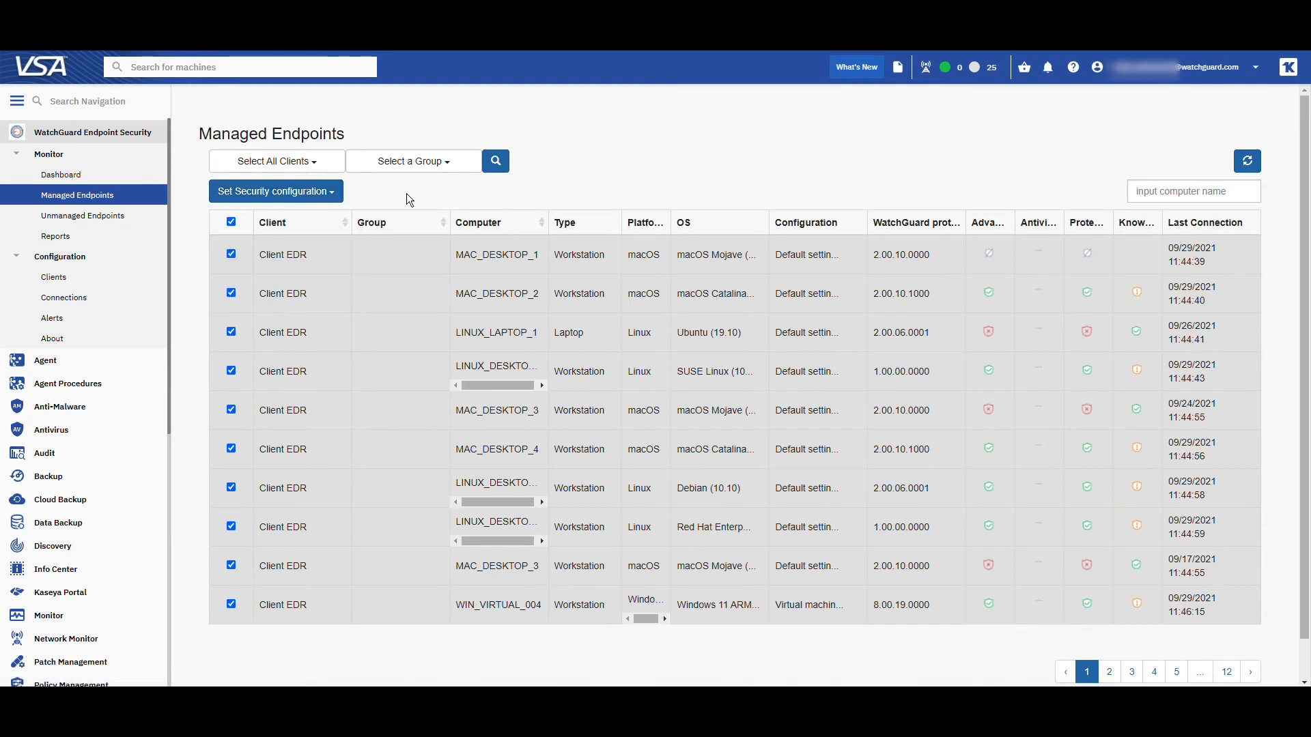
pyautogui.click(231, 222)
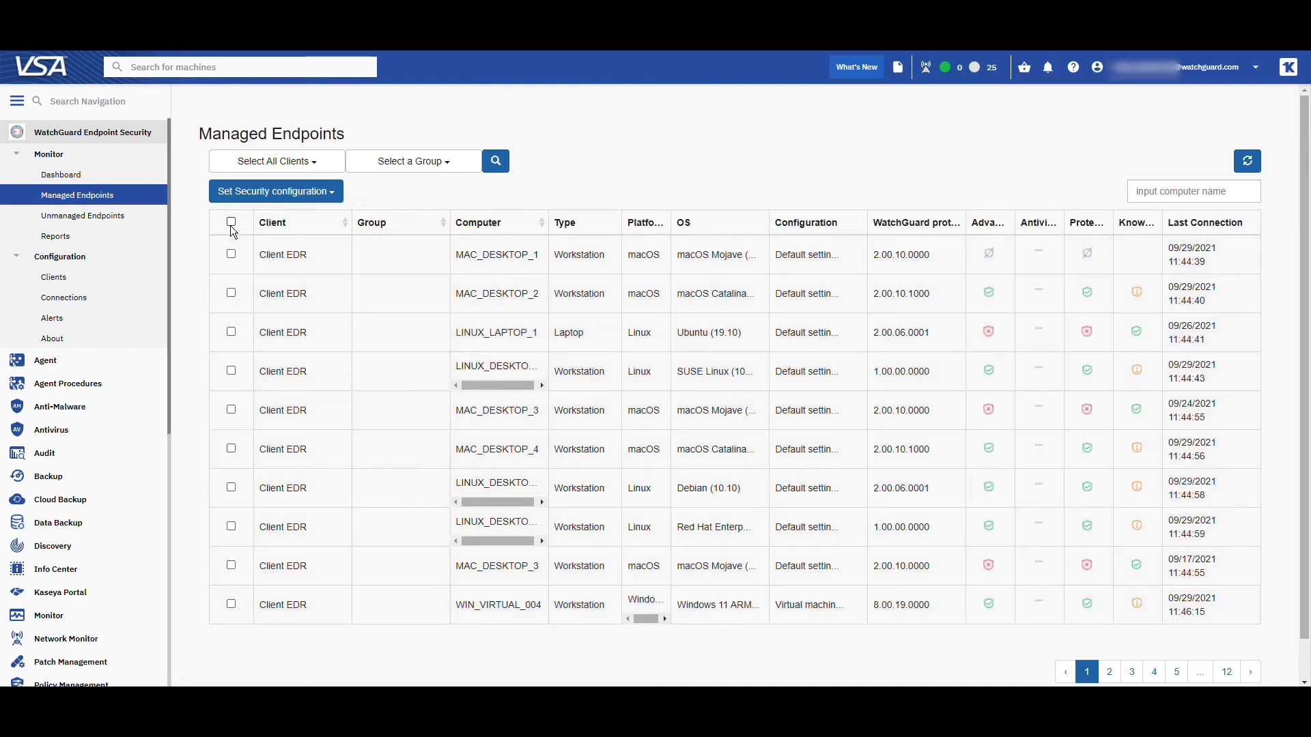
pyautogui.click(232, 294)
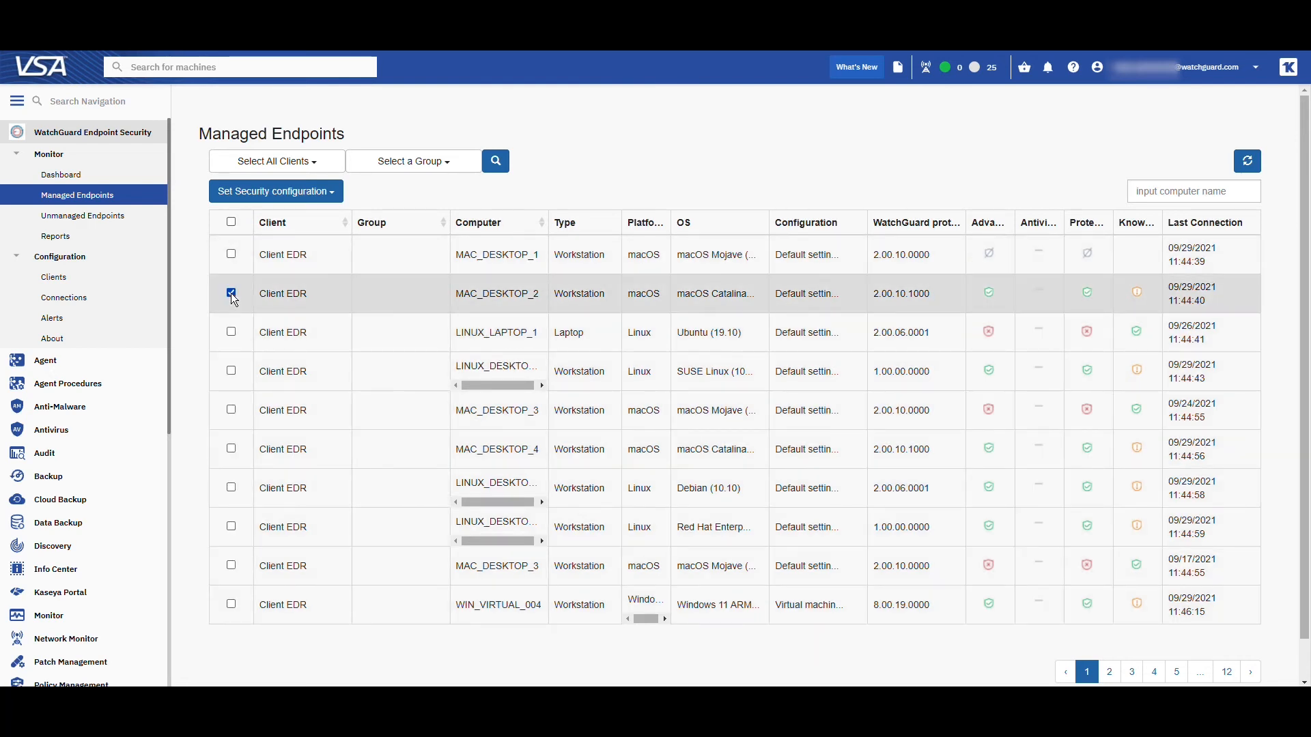
pyautogui.click(331, 194)
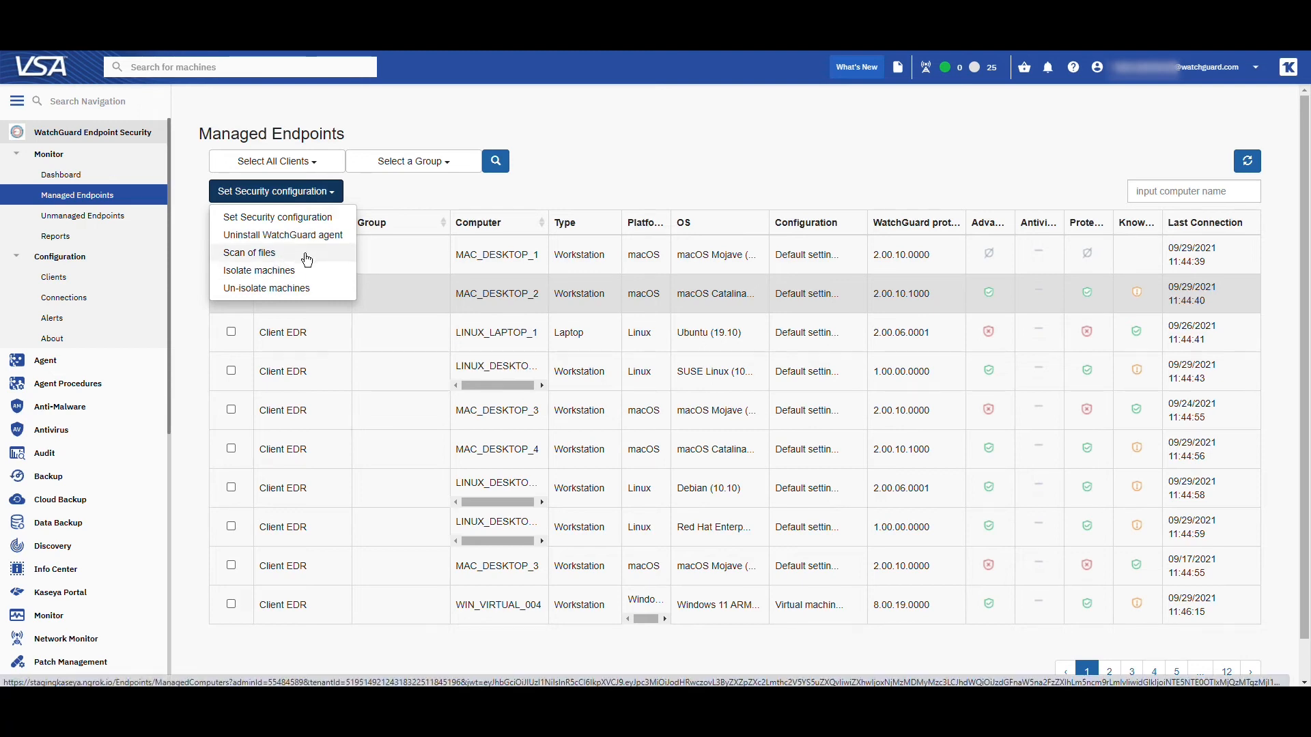
pyautogui.click(402, 193)
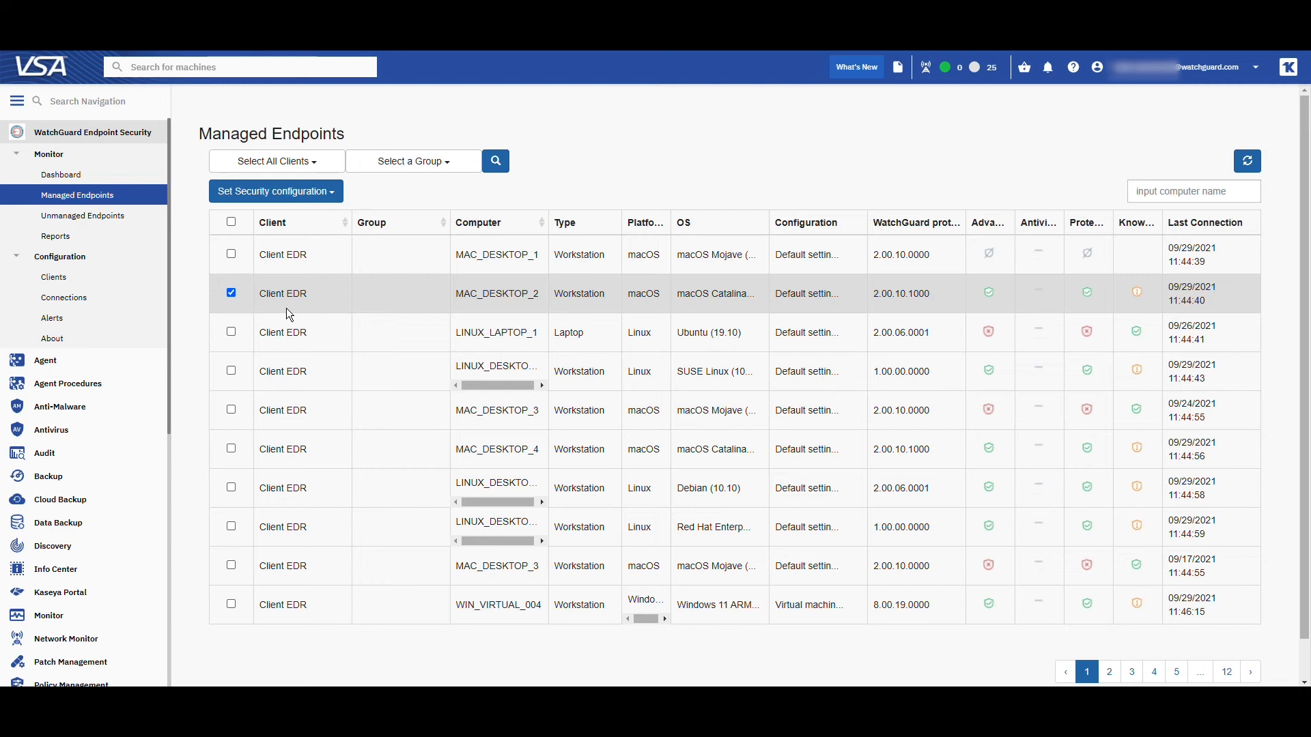
# - Open the list of unmanaged endpoints and examine the agent installation option
pyautogui.click(116, 218)
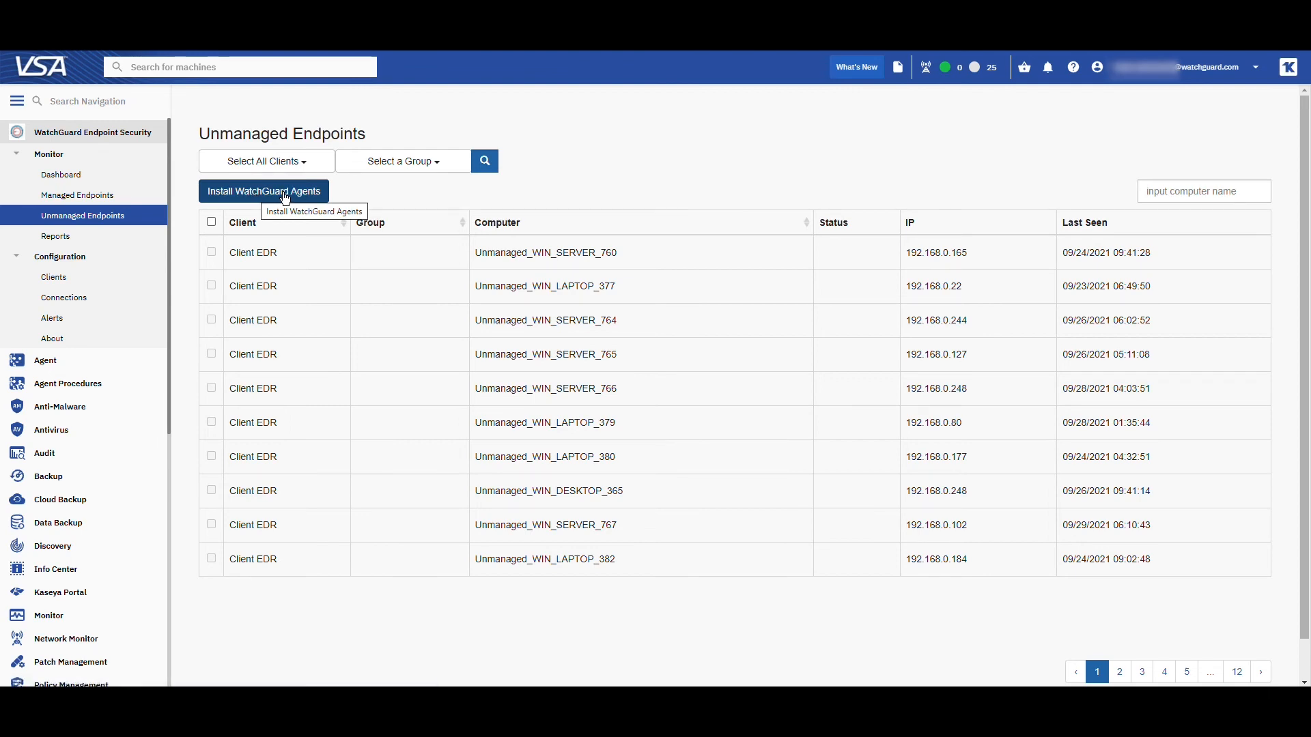
# - Run a Malware report for Client EPDR covering the last 7 days
pyautogui.click(56, 239)
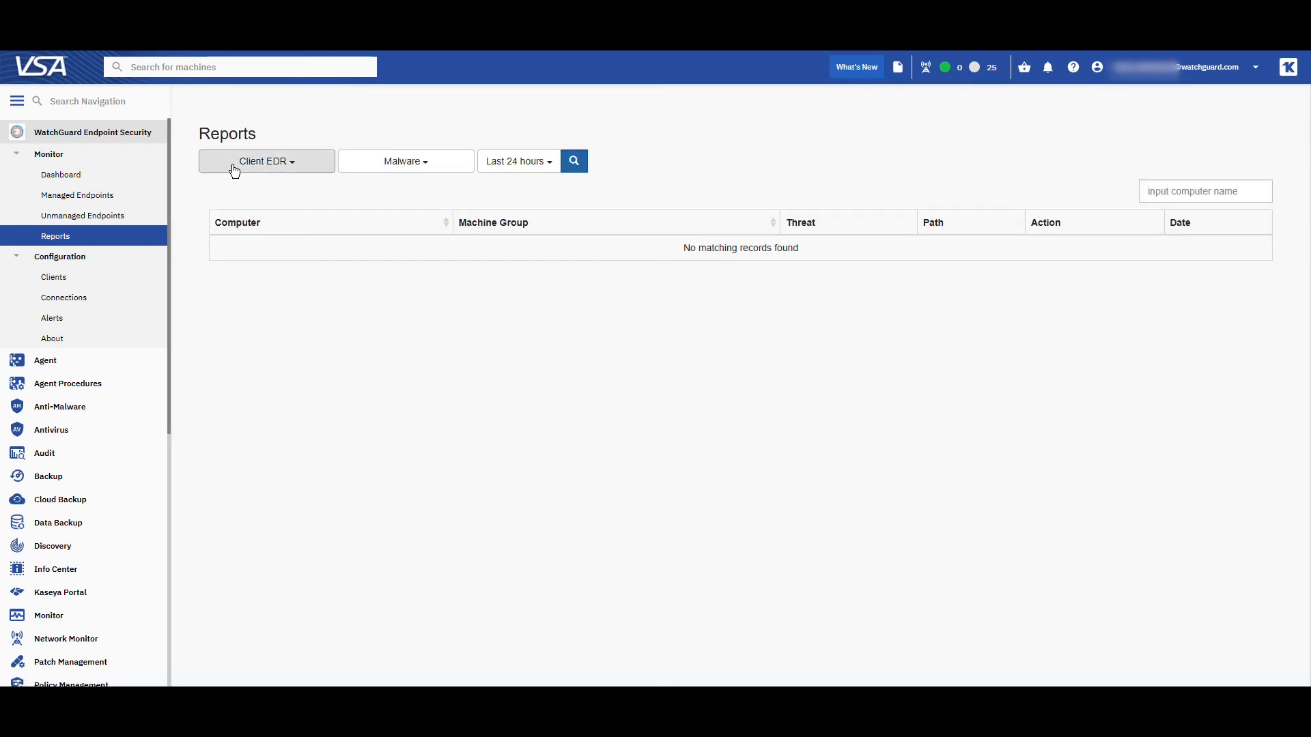
pyautogui.click(502, 162)
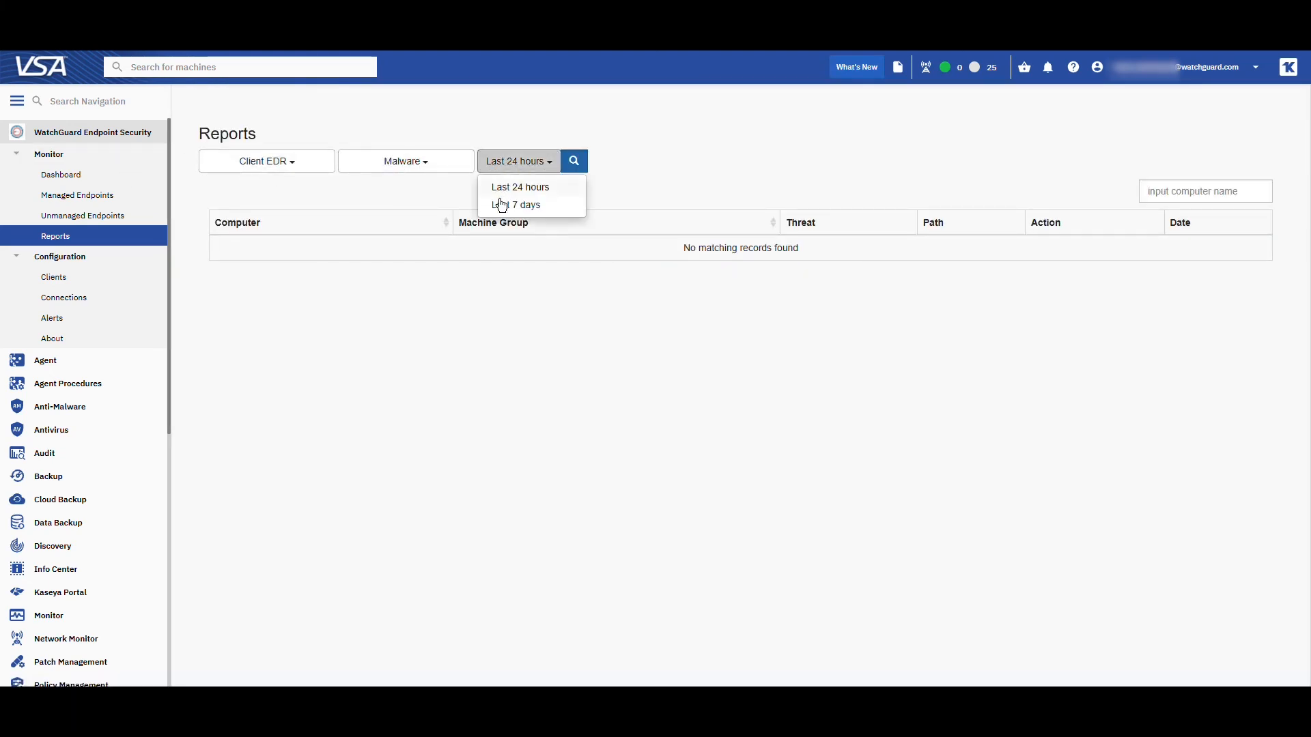
pyautogui.click(502, 206)
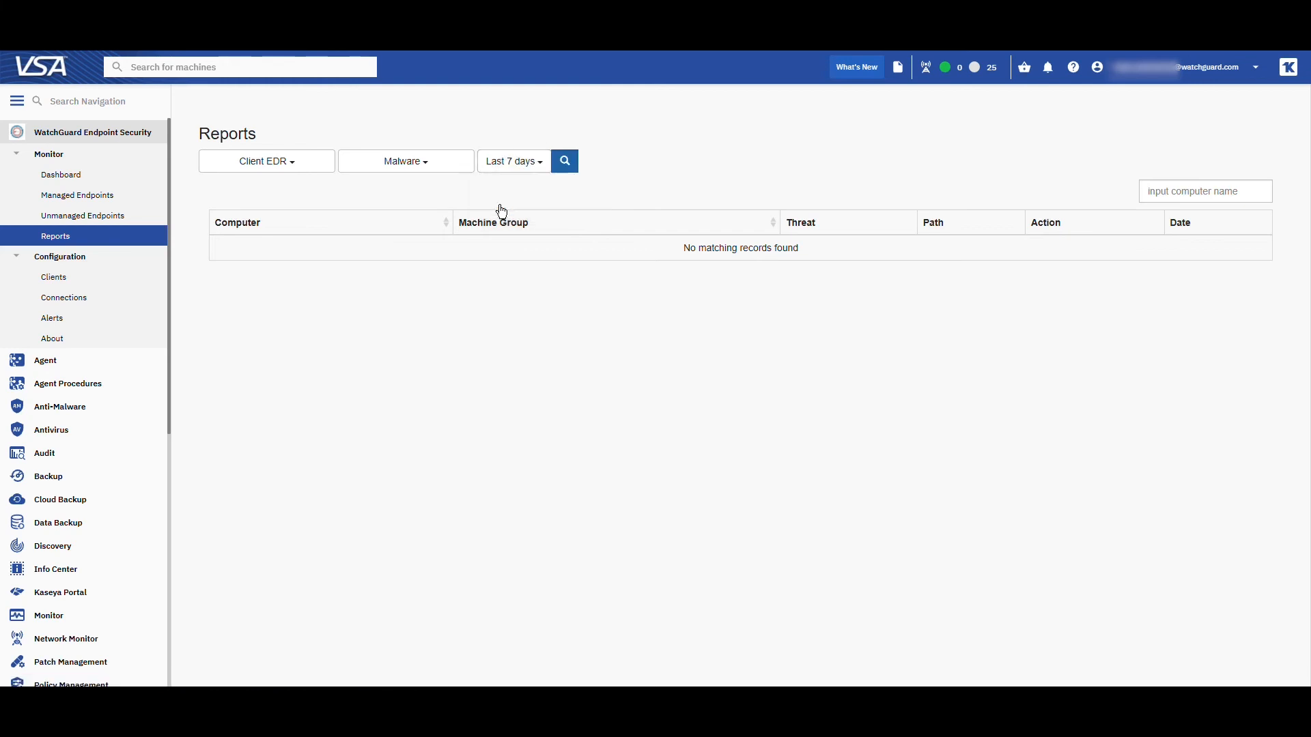
pyautogui.click(328, 168)
pyautogui.click(263, 233)
pyautogui.click(566, 164)
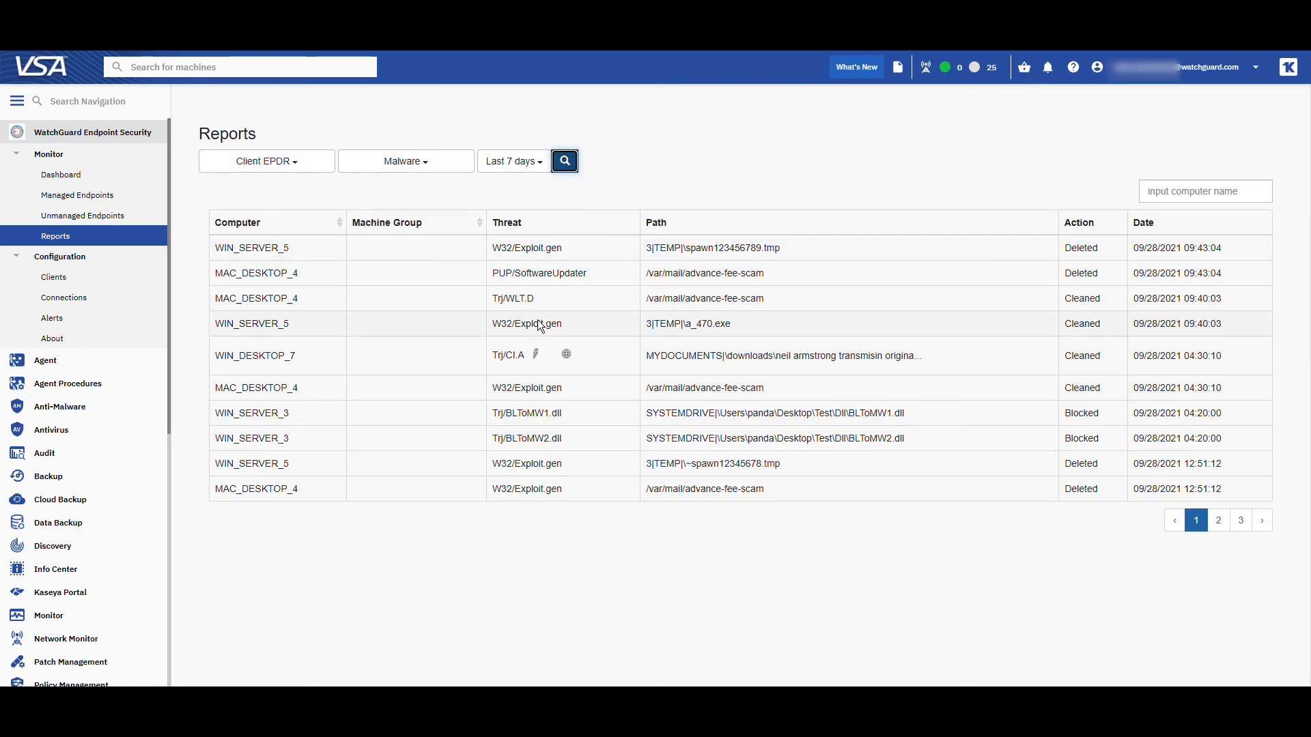
pyautogui.click(465, 291)
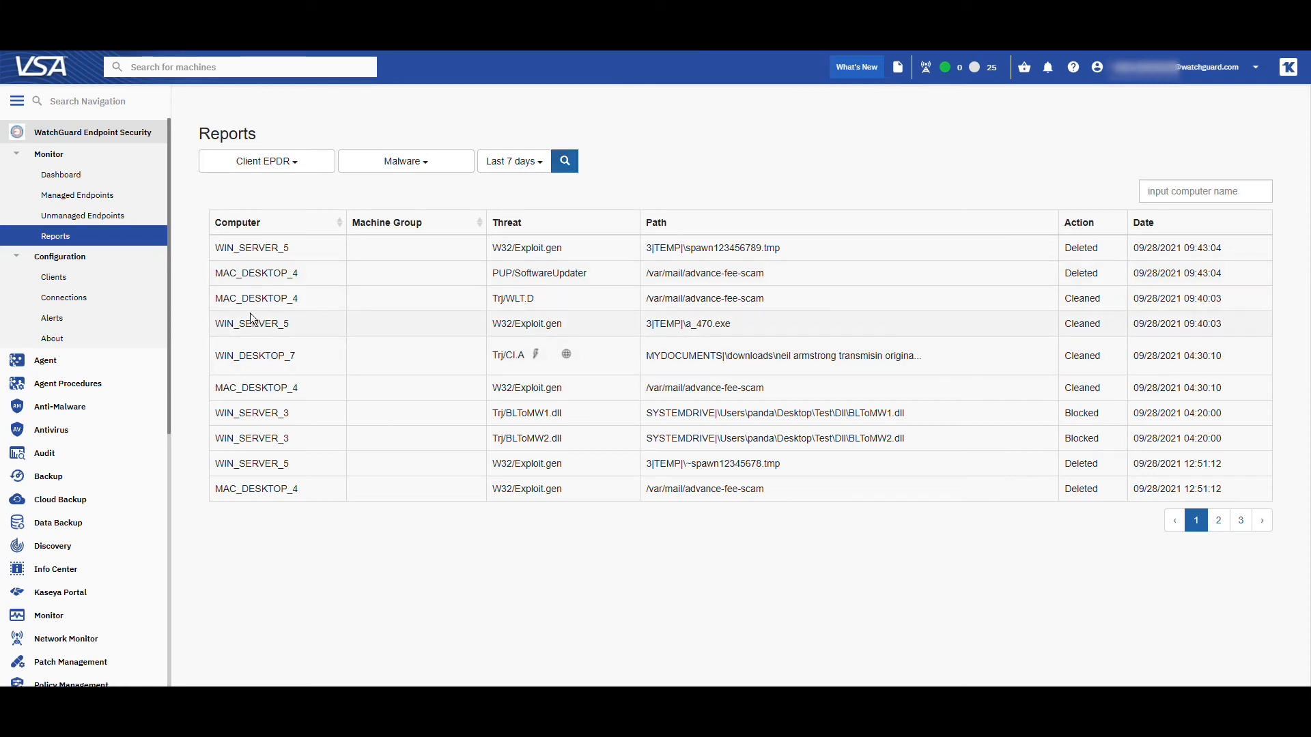
# - Enable alarm and ticket creation for the Indicator of attack detected alert and check its agent procedure choices
pyautogui.click(91, 327)
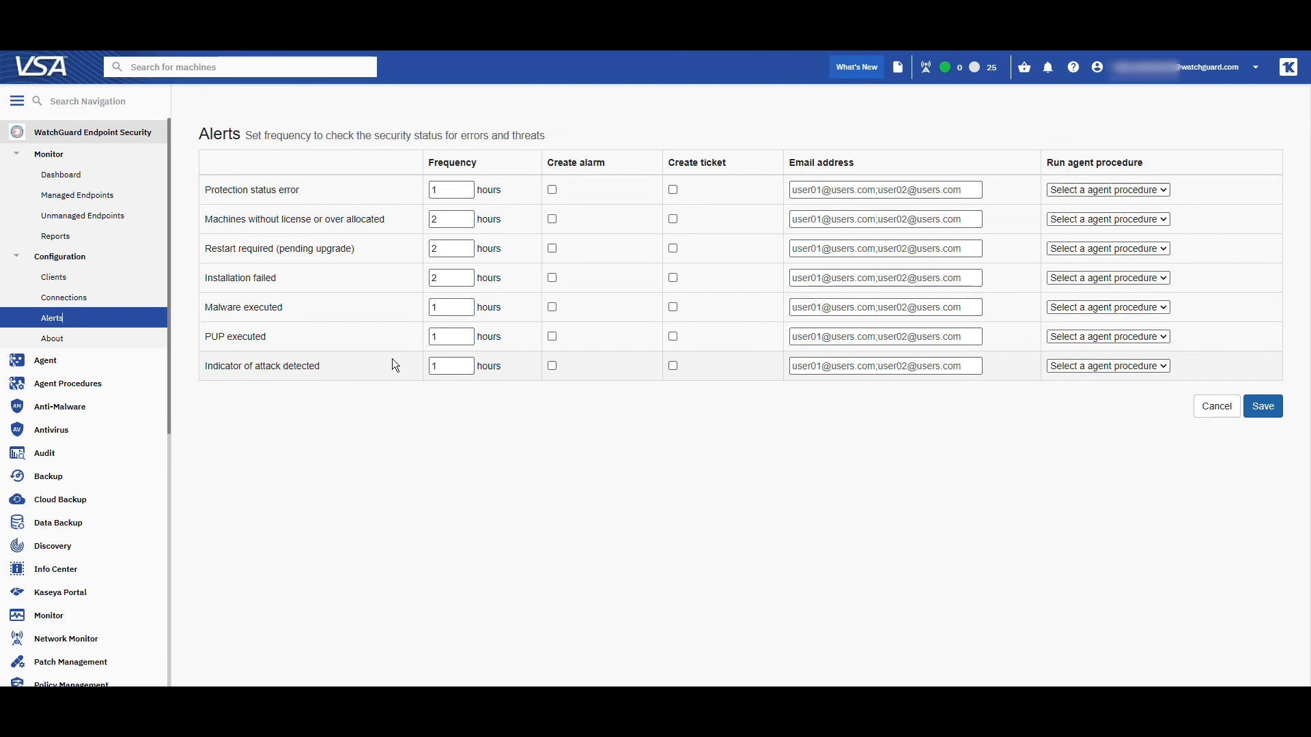
pyautogui.click(554, 366)
pyautogui.click(674, 368)
pyautogui.click(1135, 368)
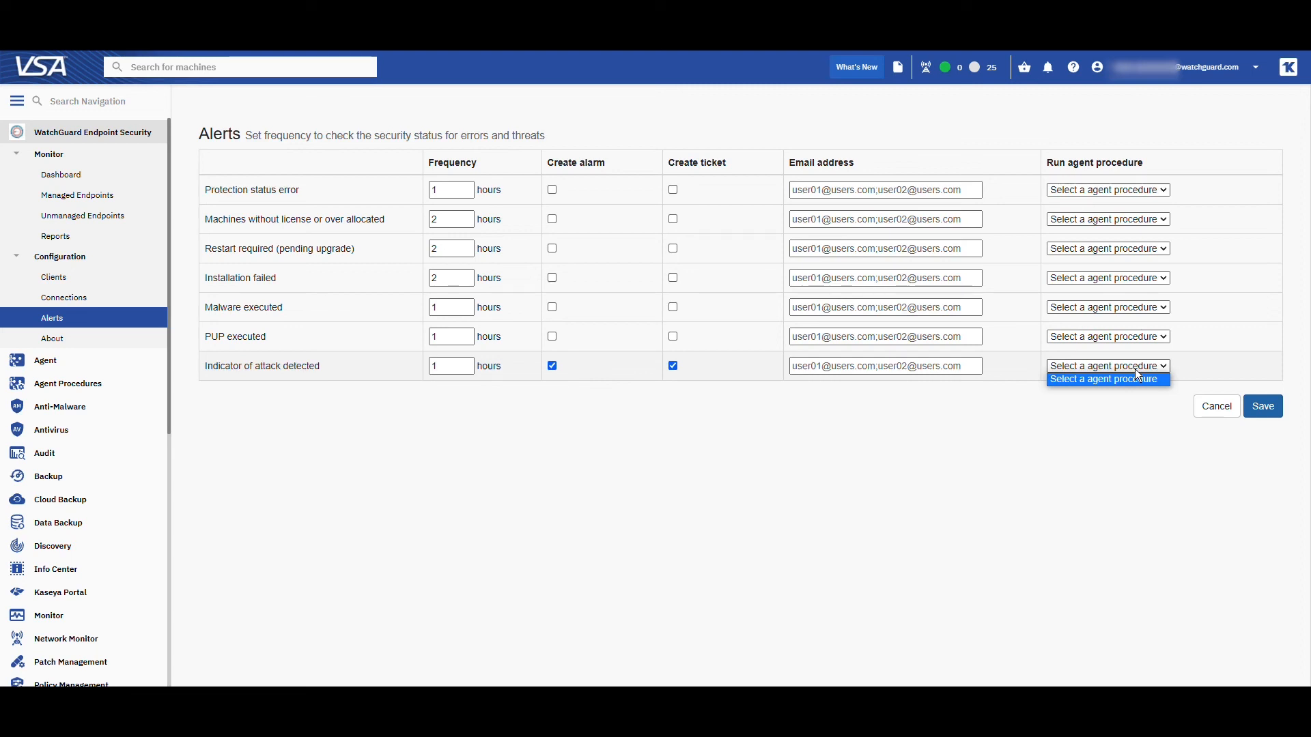
pyautogui.click(1136, 370)
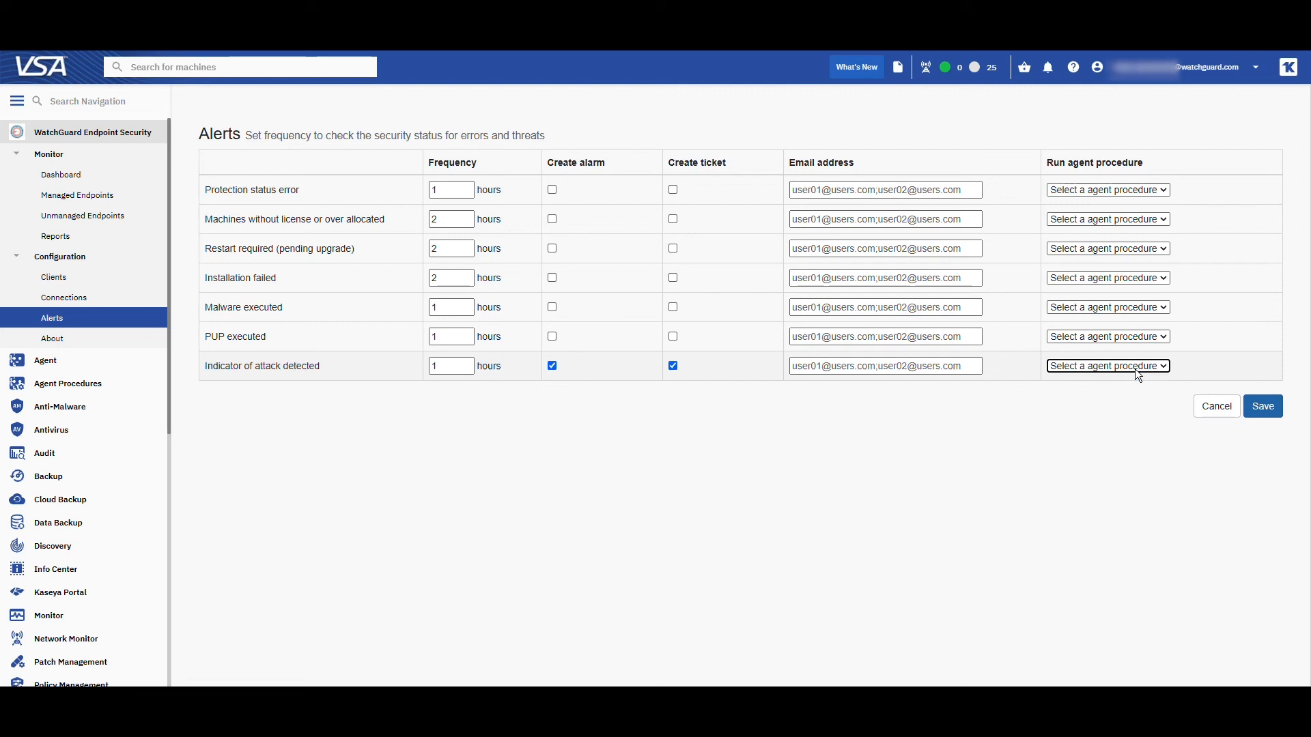